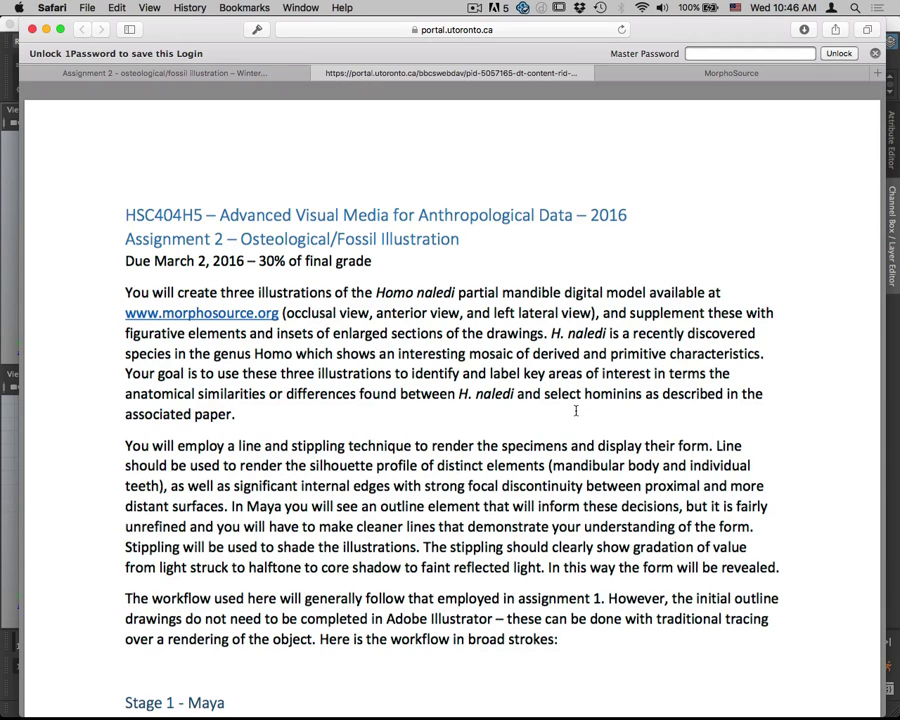
# Step: Read the Assignment 2 introduction, the required occlusal, anterior and left lateral views, and the Stage 1 Maya lighting instructions
pyautogui.scroll(1, 567, 430)
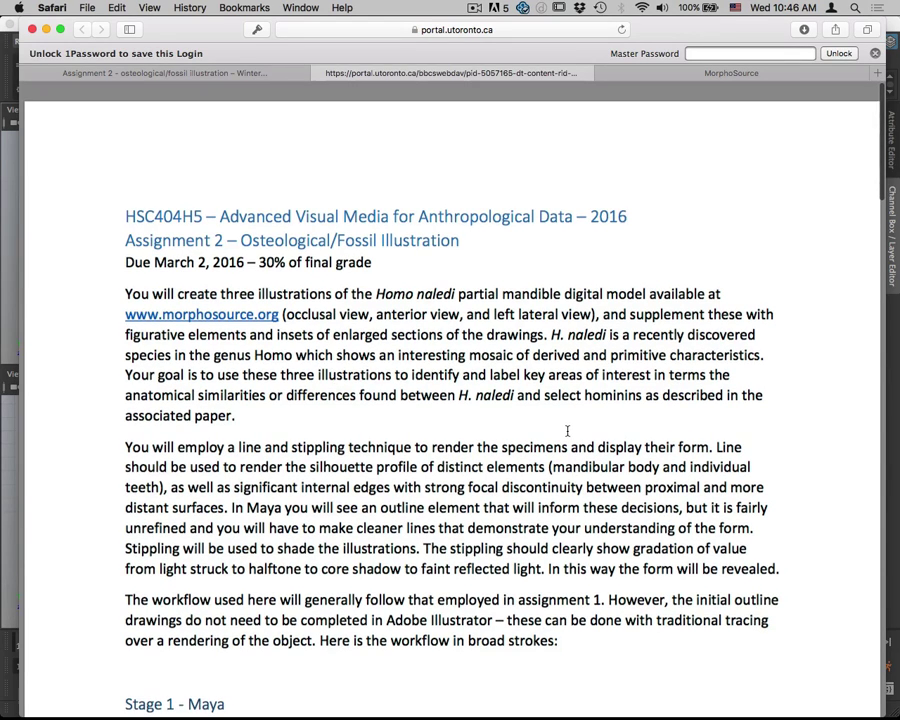
pyautogui.scroll(-2, 572, 431)
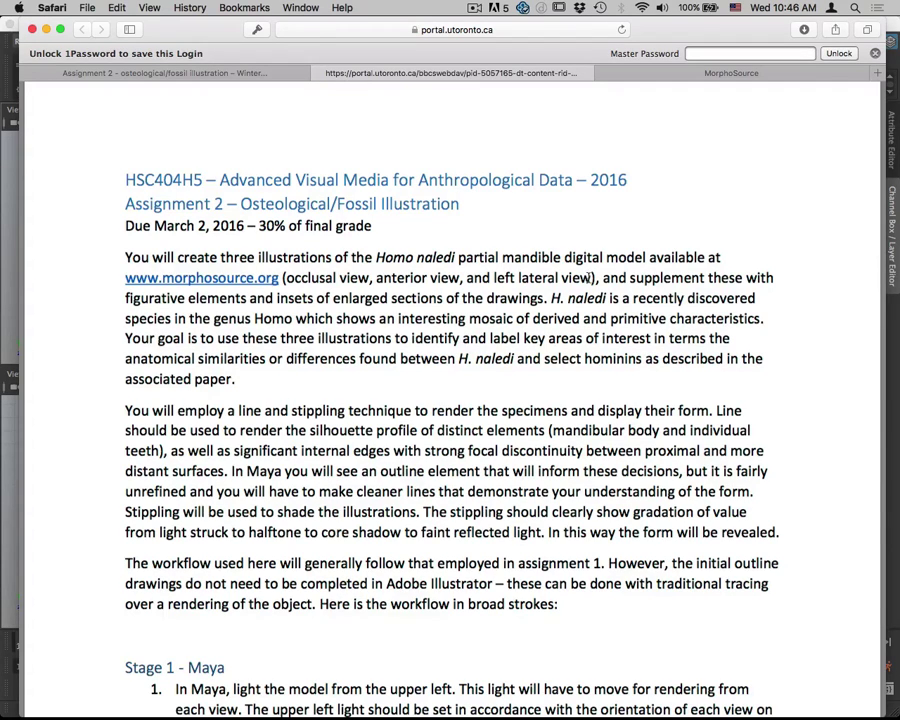
pyautogui.moveTo(592, 278); pyautogui.dragTo(284, 278)
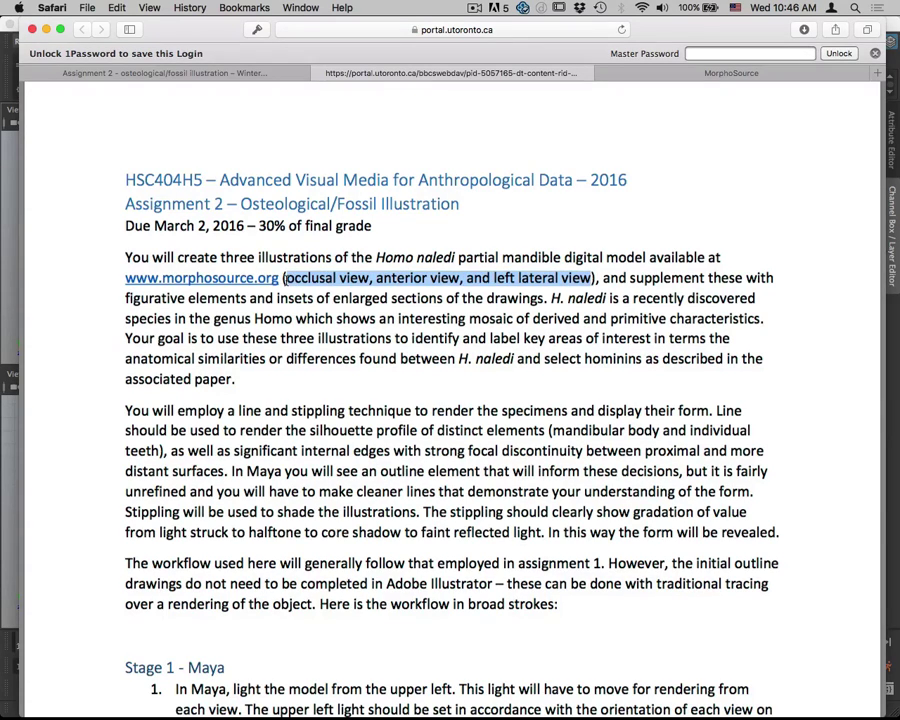
pyautogui.click(577, 372)
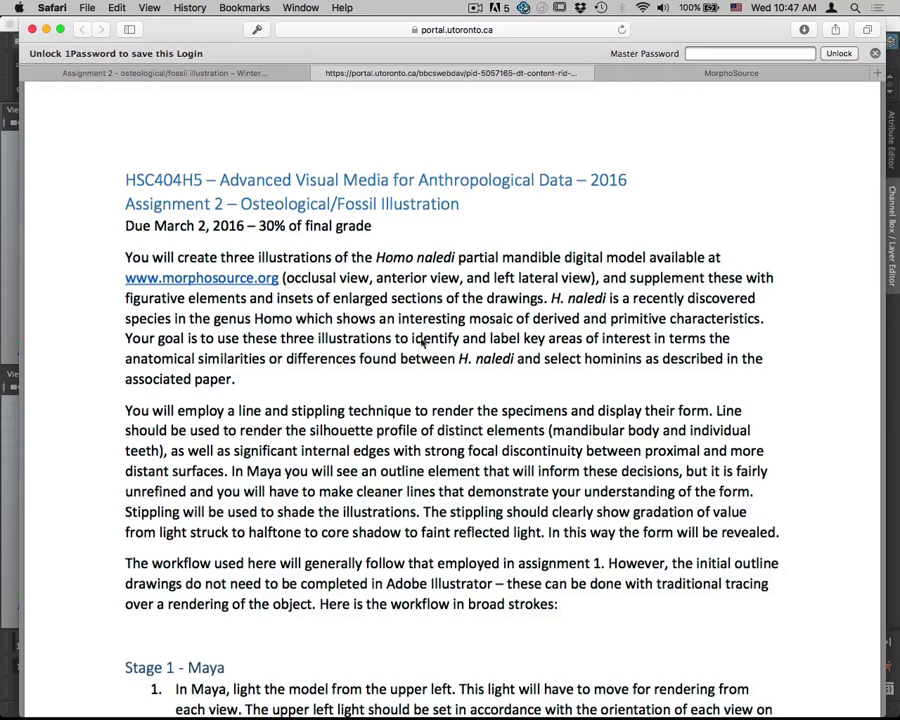
pyautogui.scroll(-1, 571, 352)
pyautogui.scroll(-5, 571, 352)
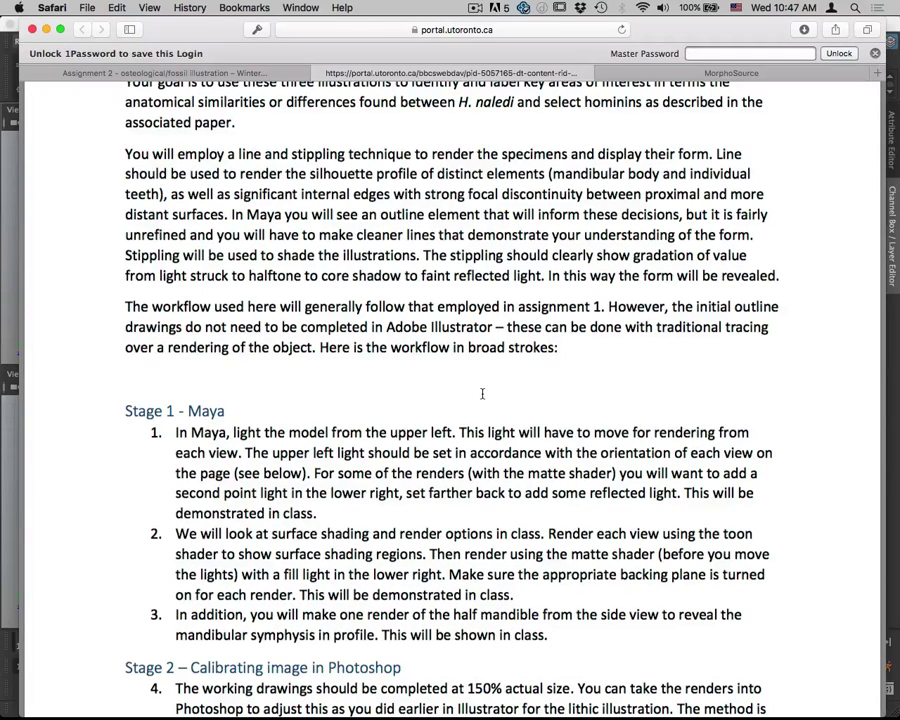
pyautogui.scroll(-2, 482, 394)
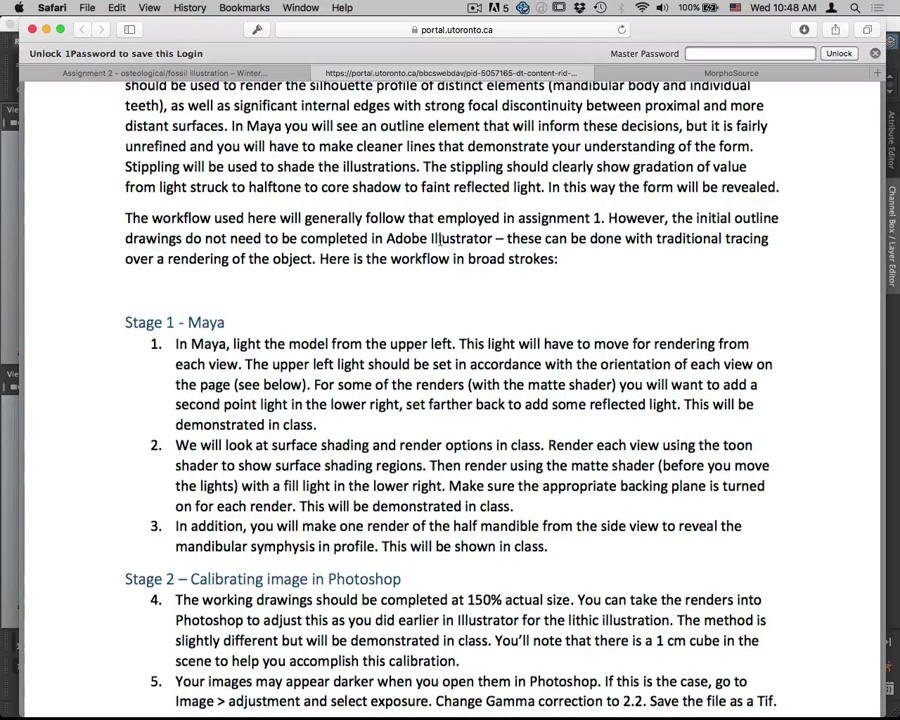
pyautogui.scroll(-2, 457, 303)
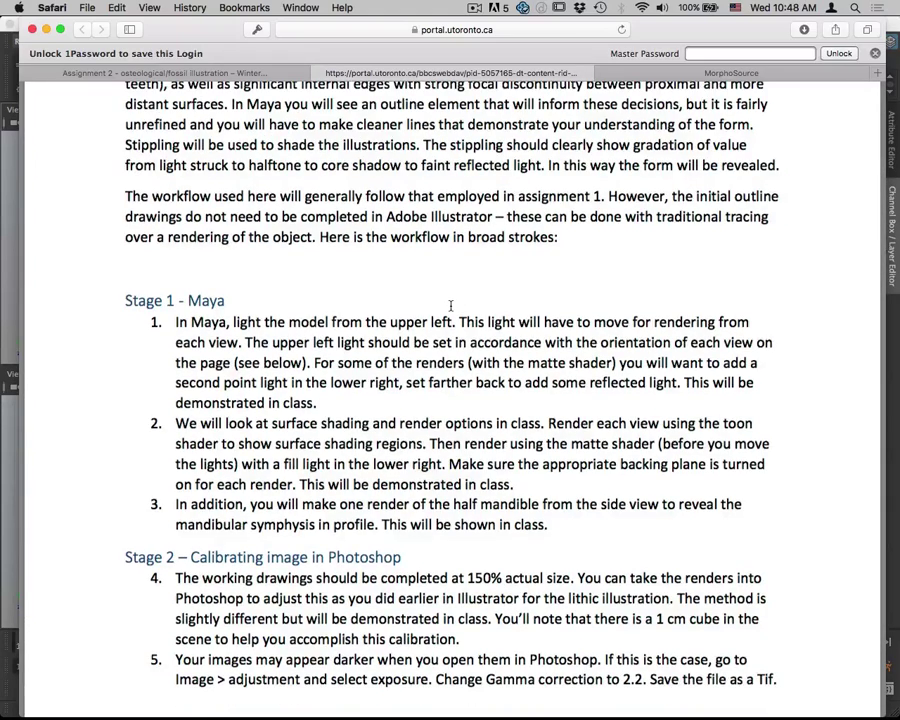
pyautogui.scroll(-5, 450, 305)
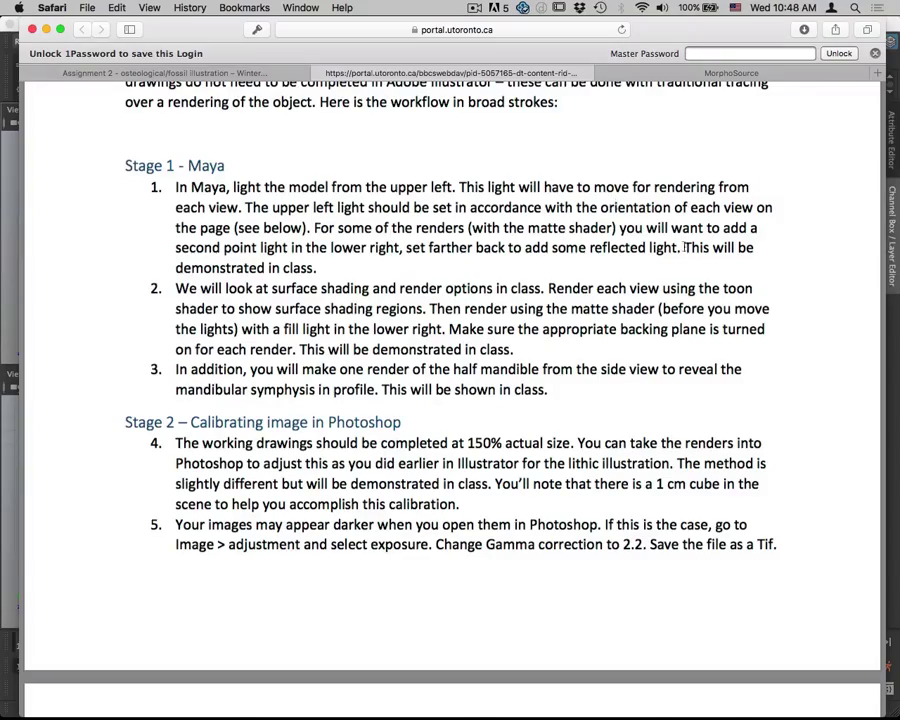
# Step: Examine the assignment's page layout sketch and review the Stage 1 rendering and Stage 2 Photoshop calibration instructions
pyautogui.scroll(-10, 763, 322)
pyautogui.scroll(-4, 703, 304)
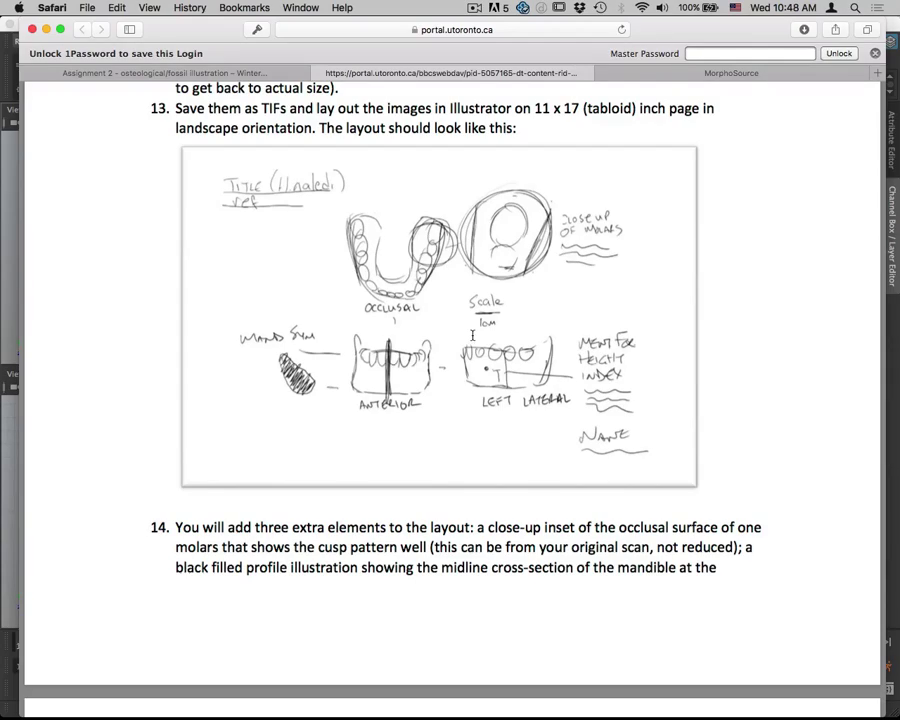
pyautogui.scroll(15, 475, 334)
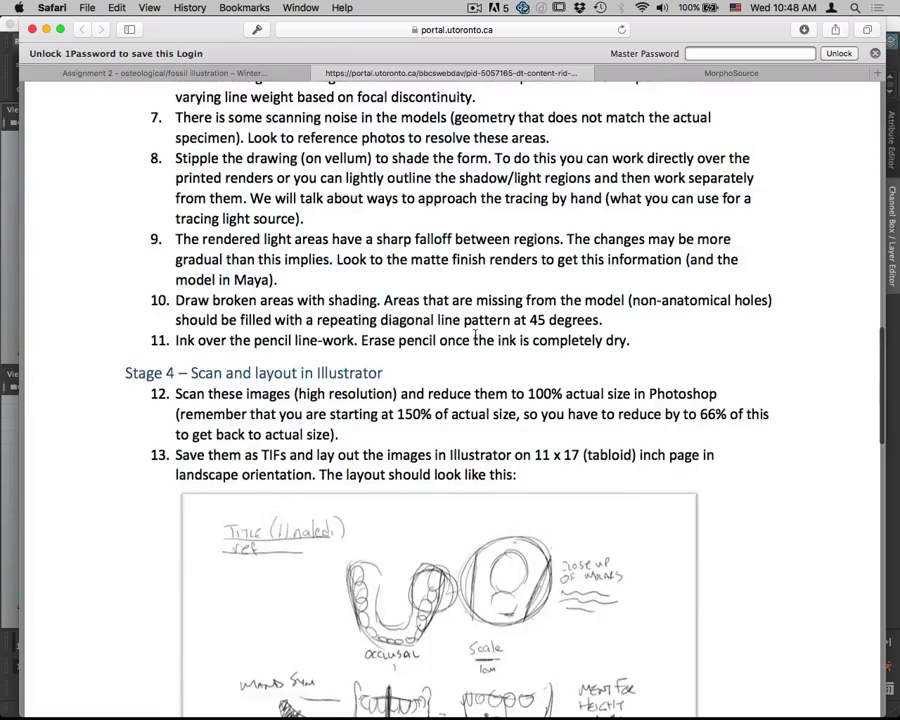
pyautogui.scroll(1, 475, 334)
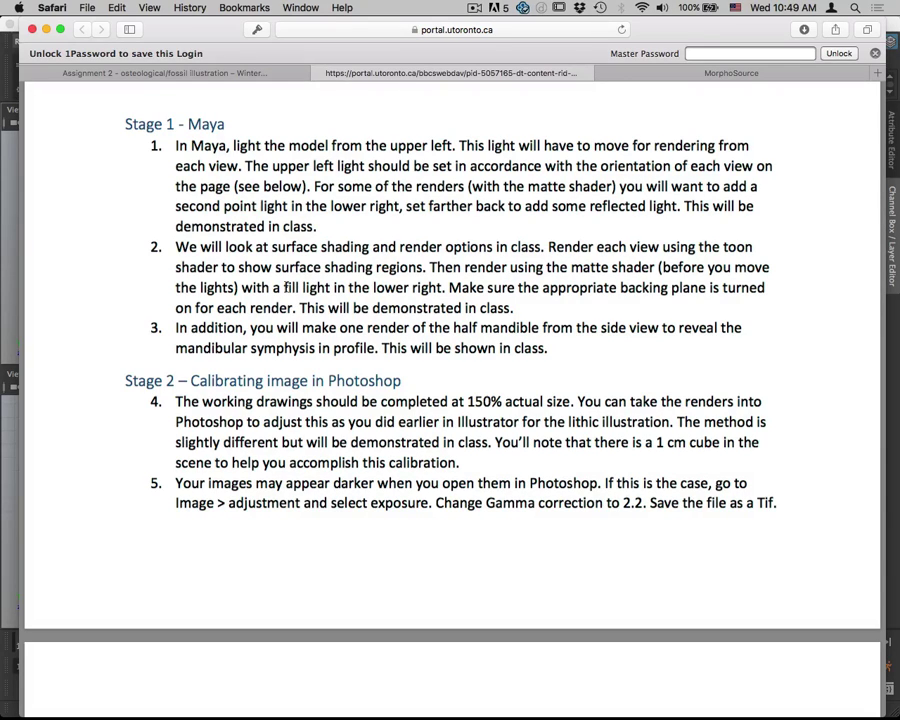
pyautogui.scroll(1, 287, 287)
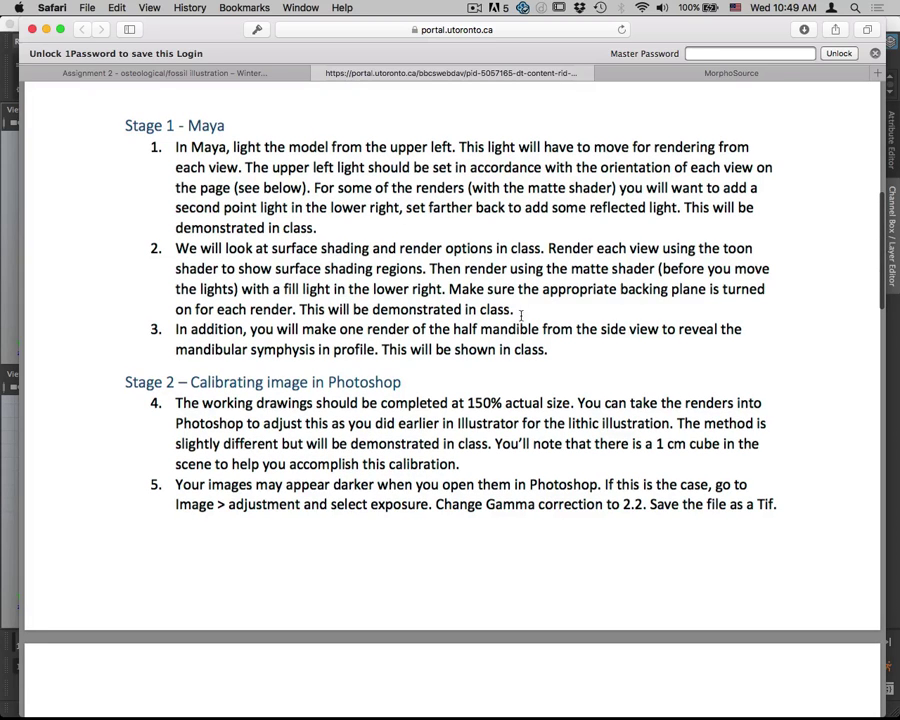
pyautogui.scroll(-2, 526, 338)
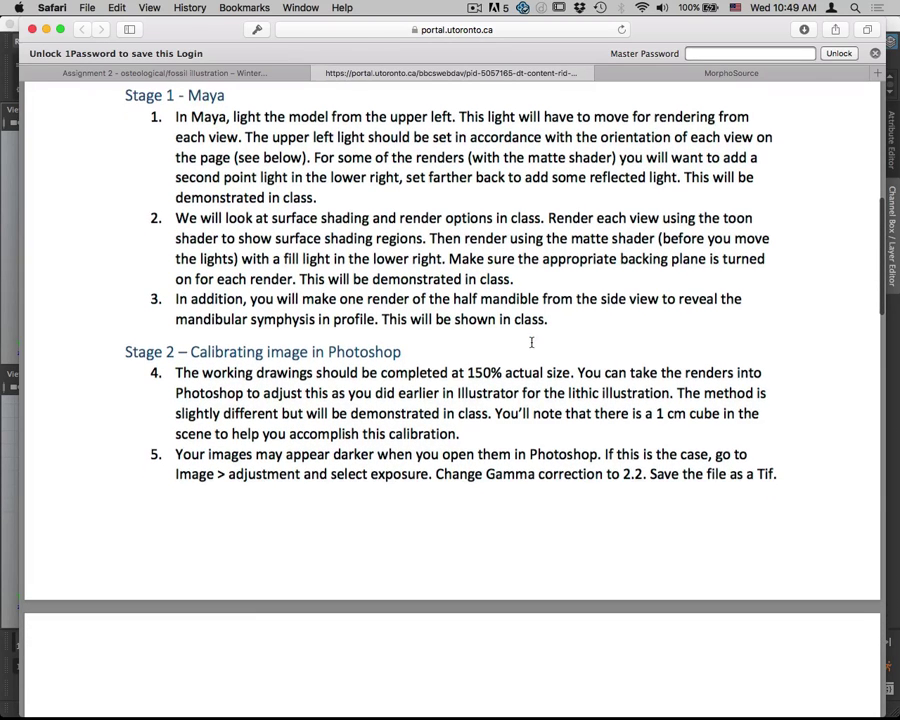
pyautogui.scroll(-1, 531, 342)
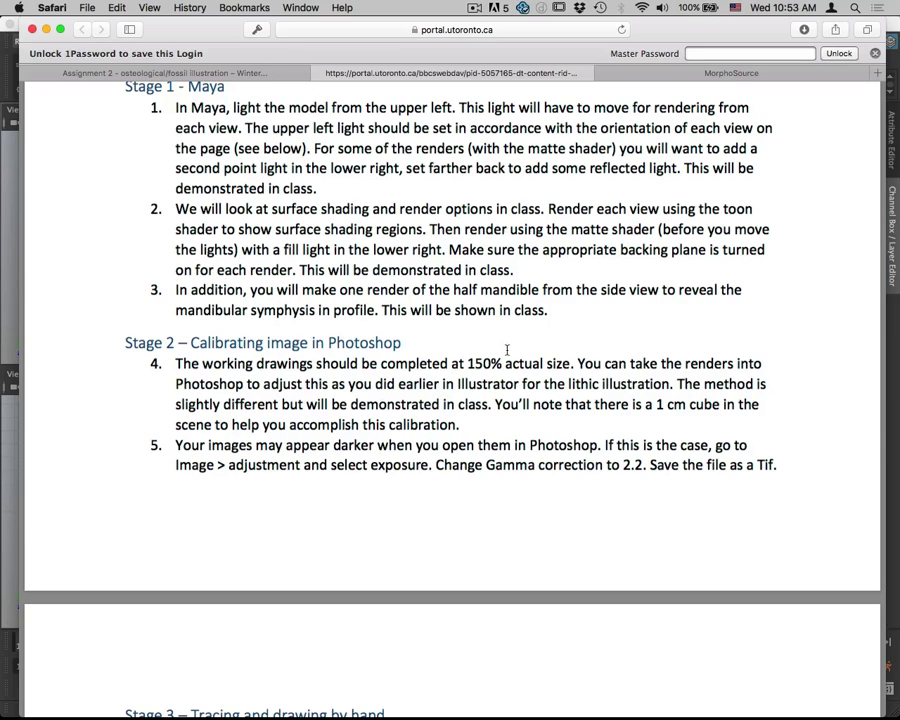
pyautogui.scroll(1, 520, 363)
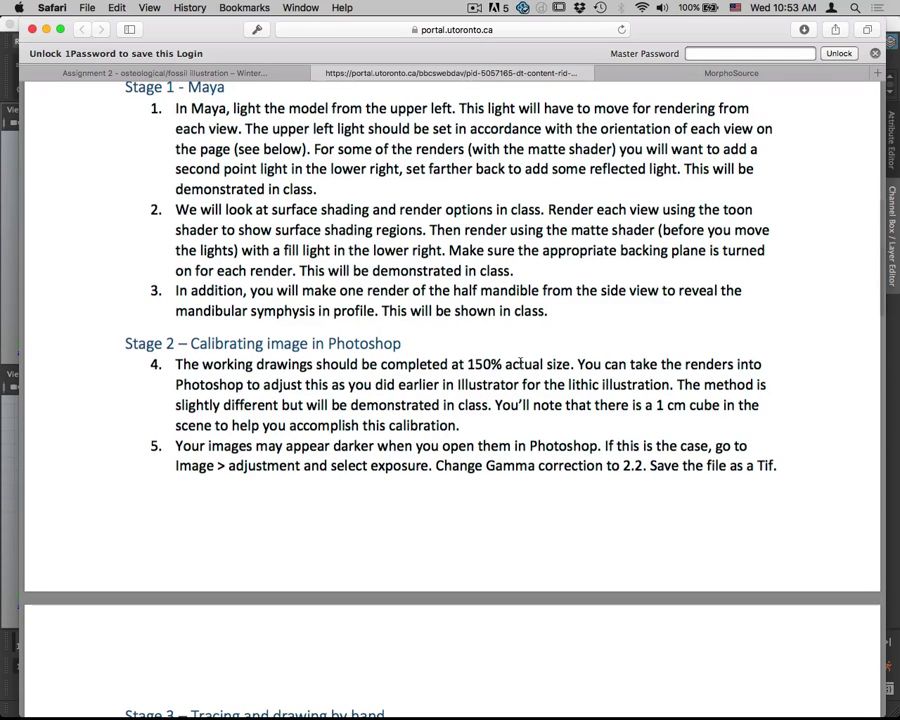
pyautogui.scroll(-1, 520, 363)
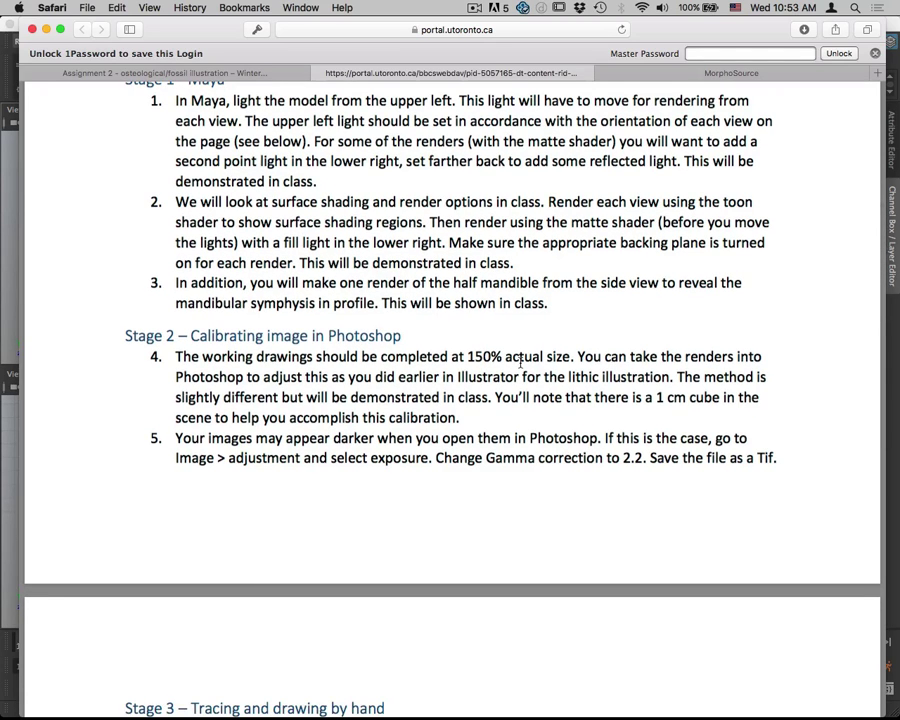
# Step: Review how the layout sketch arranges the mandible views, the molar close-up and the mandibular symphysis profile
pyautogui.press('super+Tab')
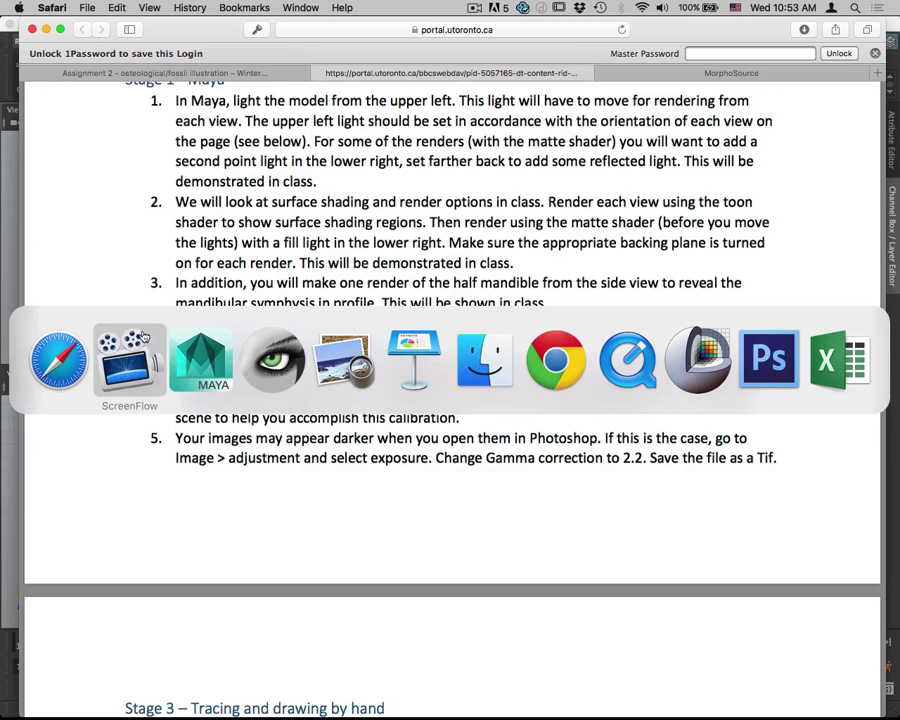
pyautogui.press('super+shift+Tab')
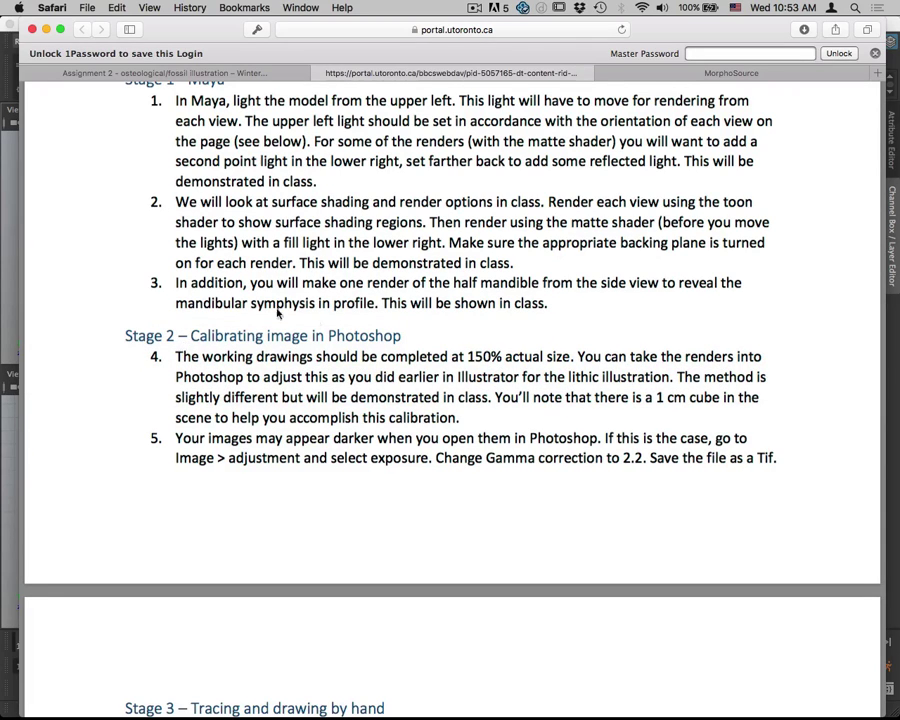
pyautogui.scroll(-15, 349, 326)
pyautogui.scroll(-3, 395, 360)
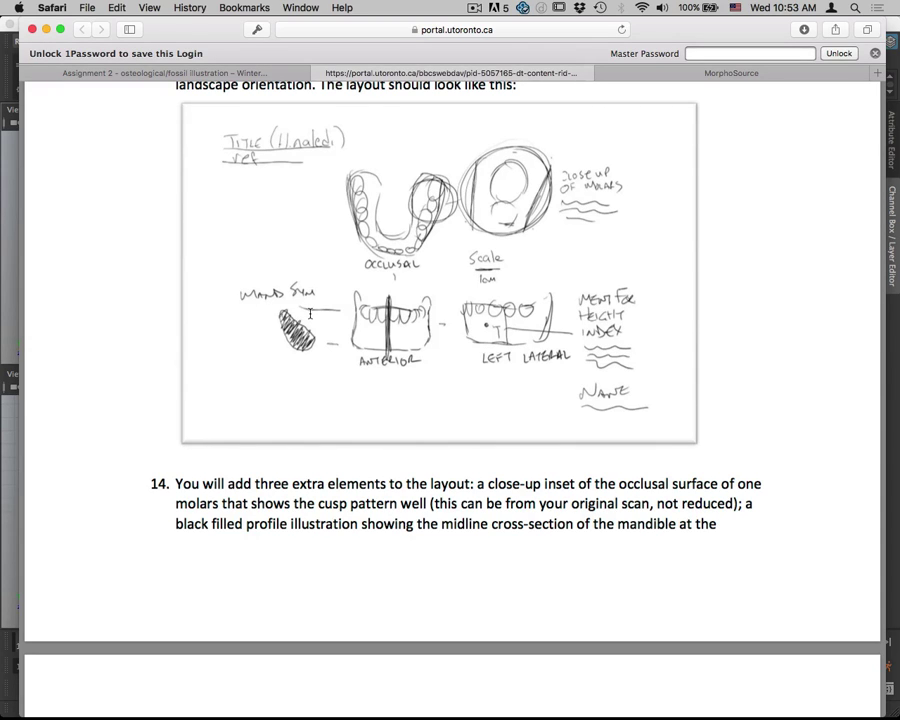
pyautogui.scroll(-1, 353, 146)
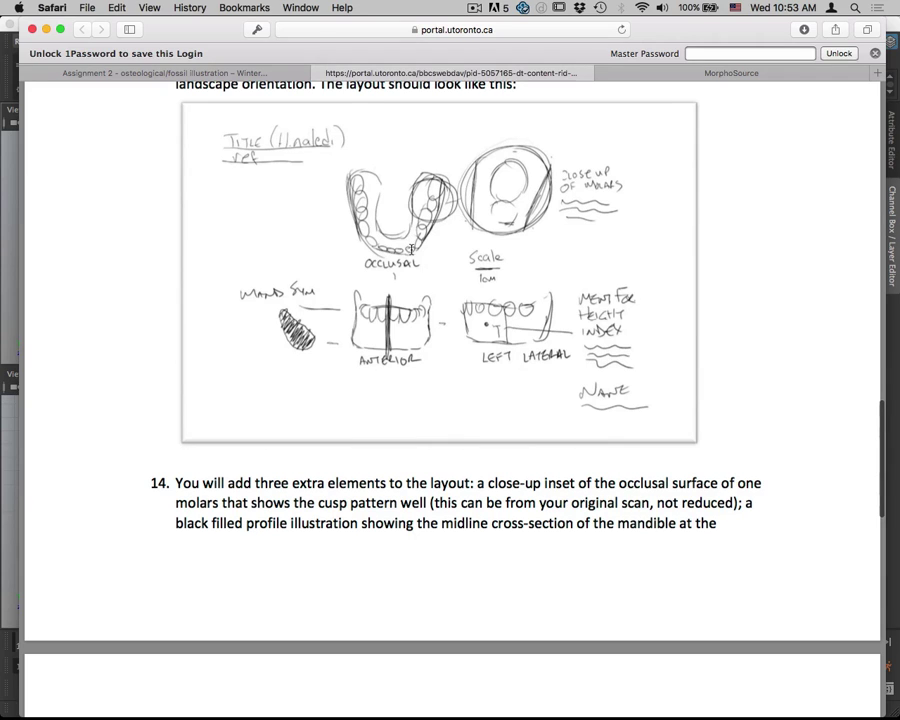
# Step: Switch to Maya with the naledi_mandible_holotype.ma scene
pyautogui.press('super+Tab')
pyautogui.press('super+Tab')
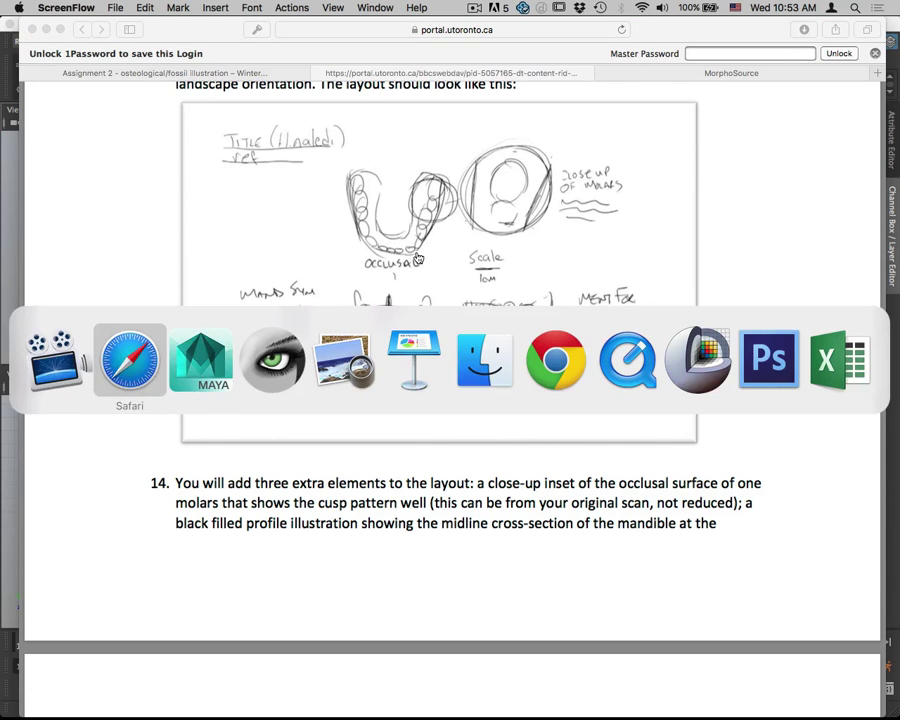
pyautogui.press('super+Tab')
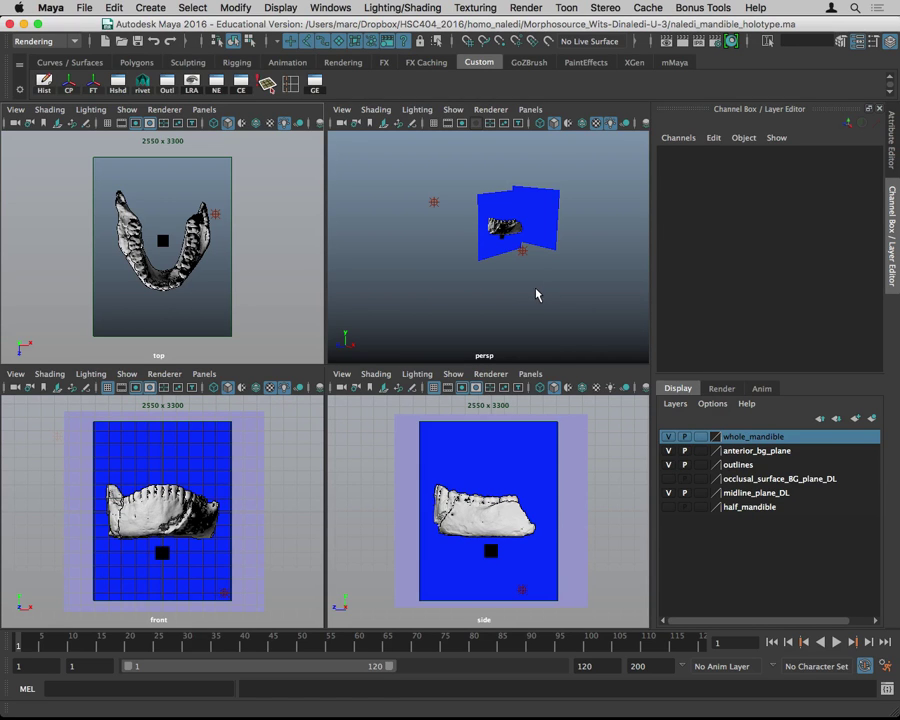
# Step: Inspect the mandible, background planes and lights in an enlarged perspective view, comparing scene lighting with default shaded lighting
pyautogui.press('space')
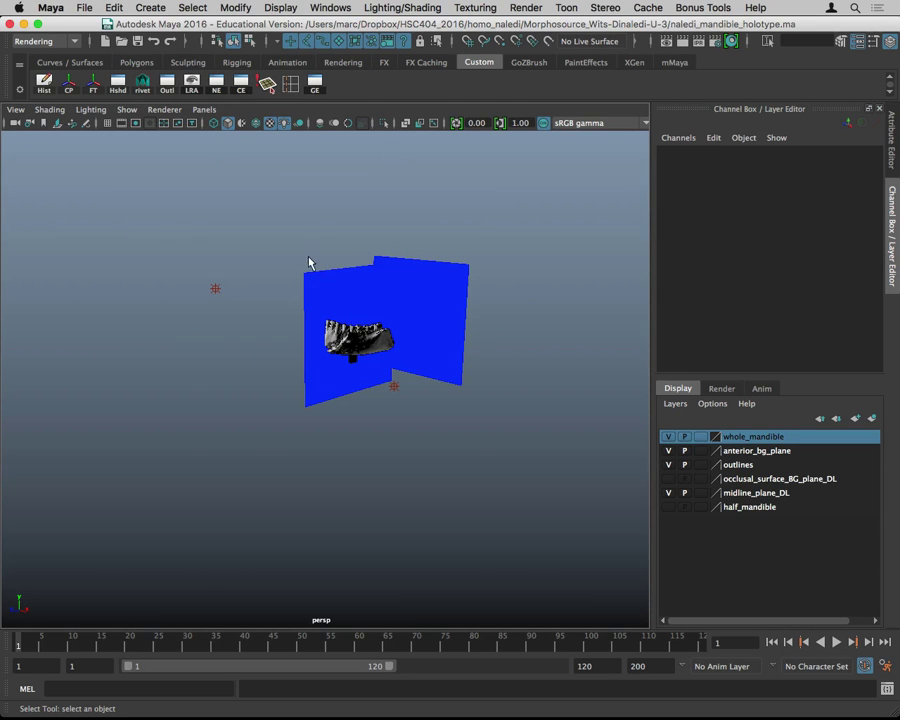
pyautogui.press('space')
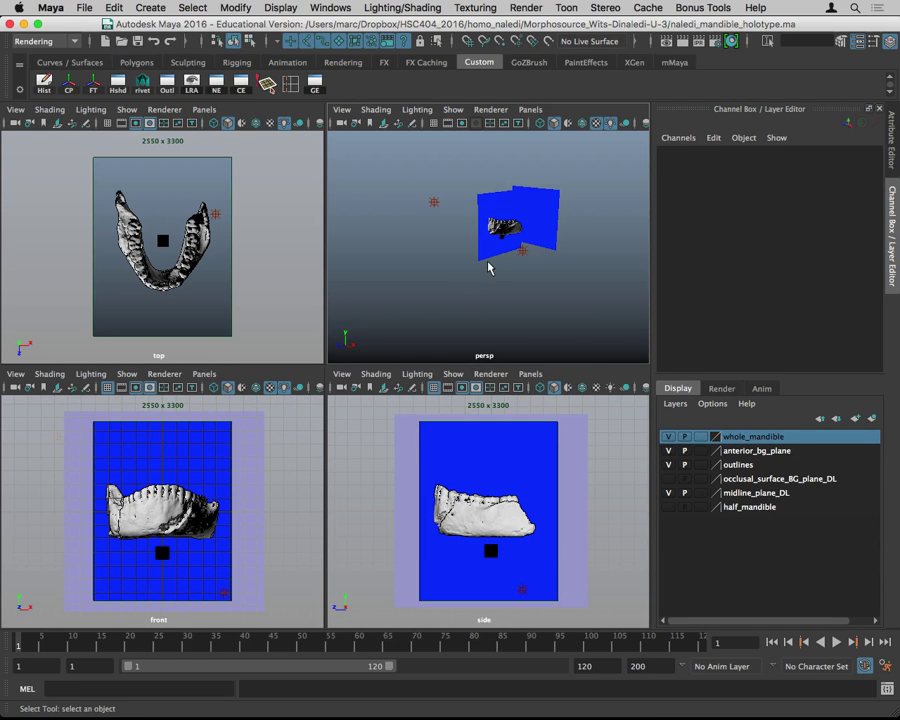
pyautogui.press('space')
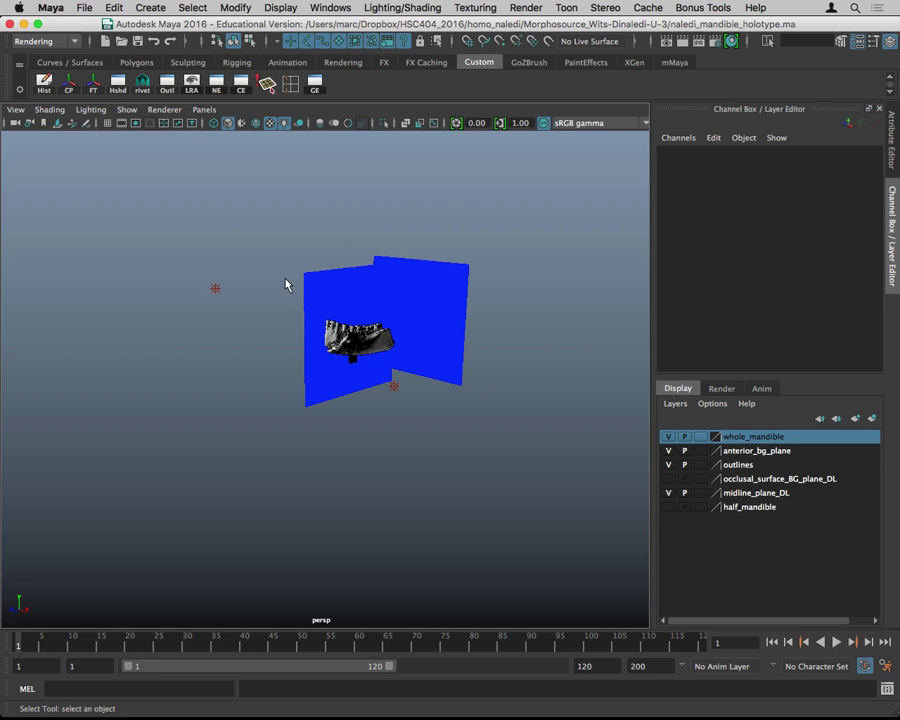
pyautogui.keyDown('alt'); pyautogui.moveTo(285, 285); pyautogui.dragTo(571, 311, button='right'); pyautogui.keyUp('alt')
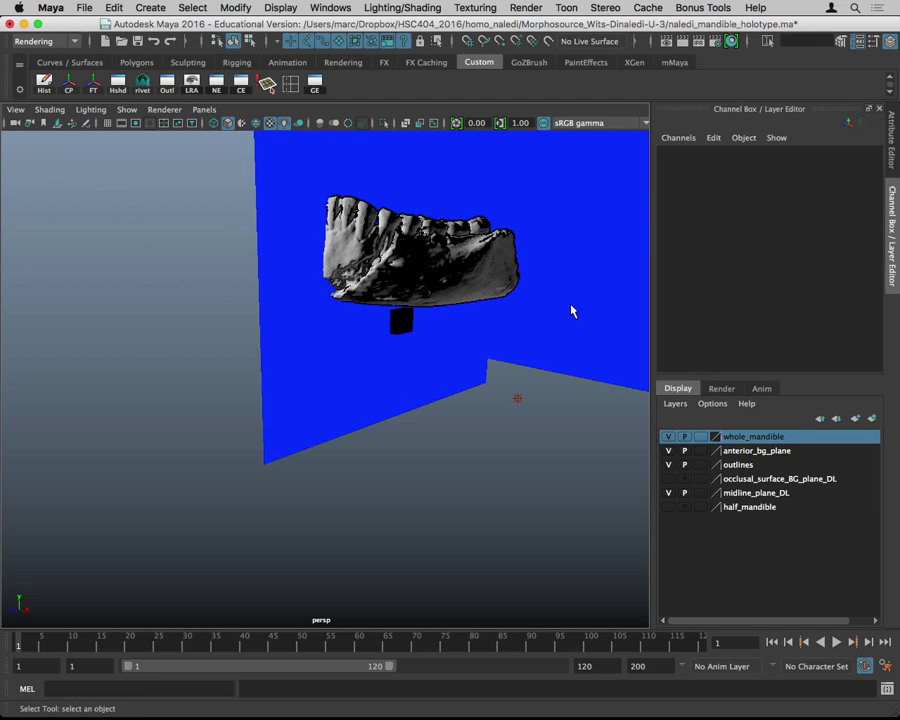
pyautogui.keyDown('alt'); pyautogui.moveTo(432, 317); pyautogui.dragTo(386, 321, button='right'); pyautogui.keyUp('alt')
pyautogui.keyDown('alt'); pyautogui.moveTo(386, 321); pyautogui.dragTo(466, 318); pyautogui.keyUp('alt')
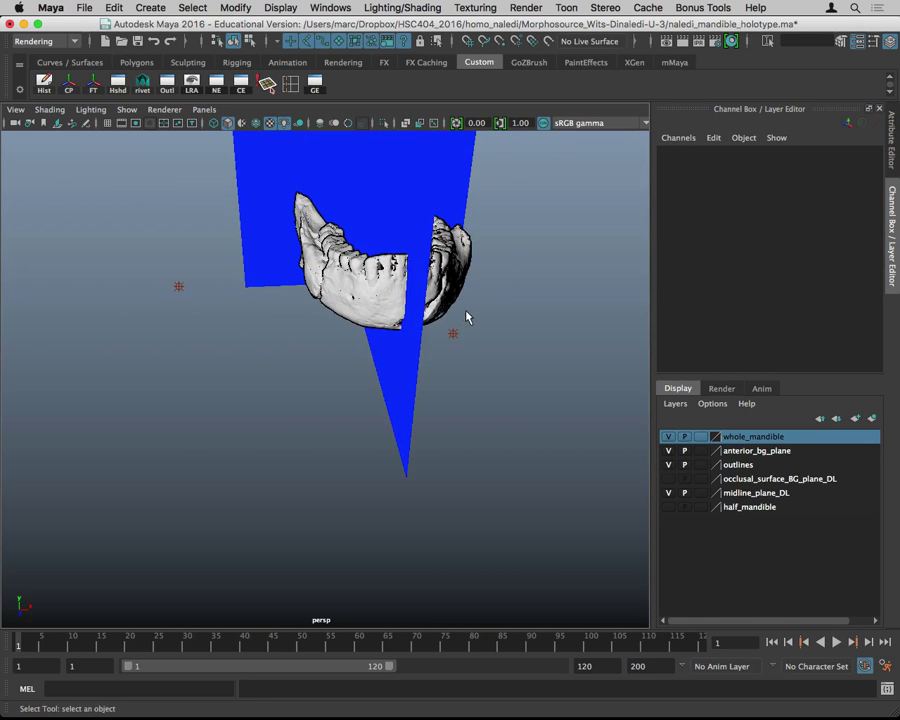
pyautogui.keyDown('alt'); pyautogui.moveTo(466, 318); pyautogui.dragTo(405, 347, button='middle'); pyautogui.keyUp('alt')
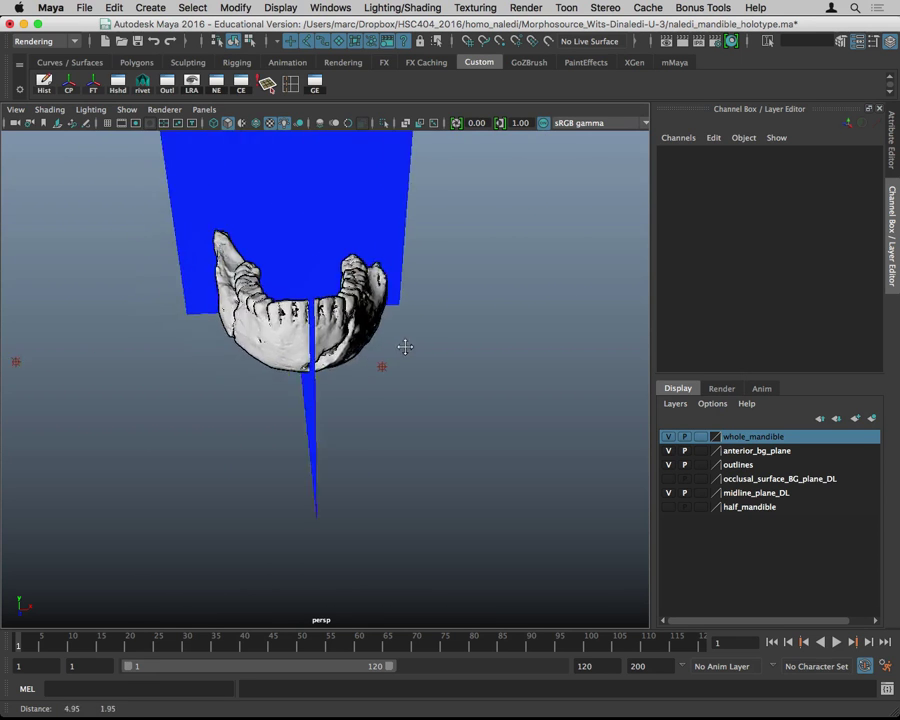
pyautogui.keyDown('alt'); pyautogui.moveTo(405, 347); pyautogui.dragTo(427, 312); pyautogui.keyUp('alt')
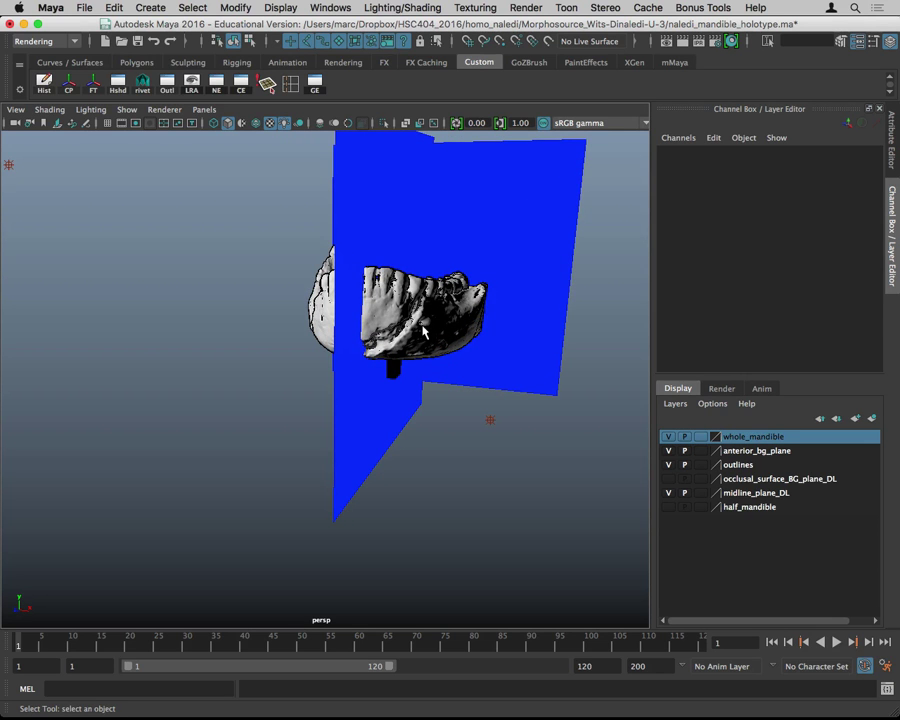
pyautogui.press('5')
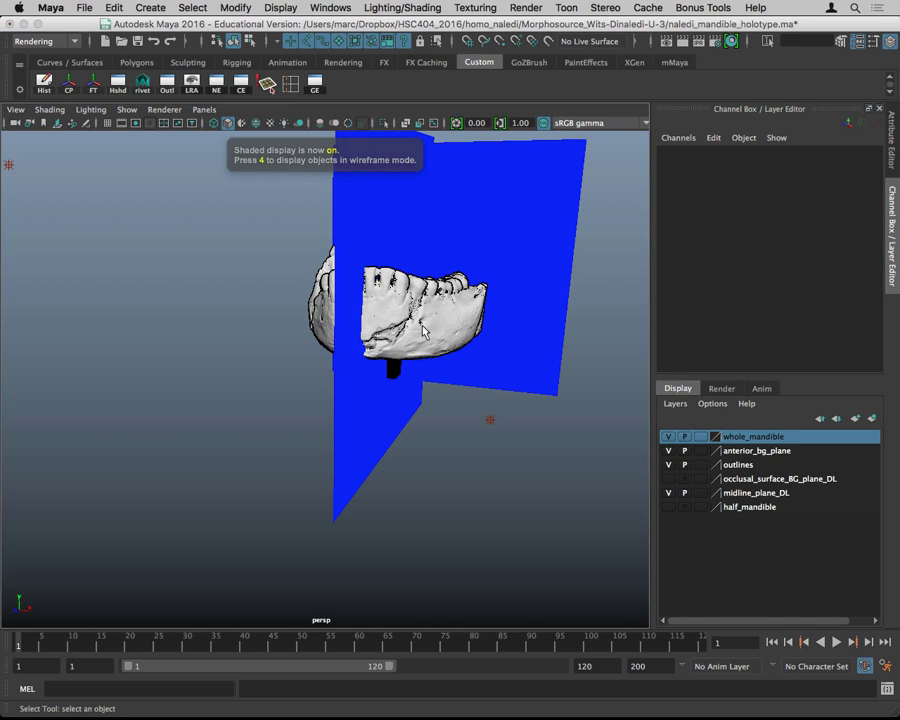
# Step: Select the fill point light pointLight1 and turn on selection highlighting in the perspective view
pyautogui.moveTo(275, 262)
pyautogui.keyDown('alt'); pyautogui.mouseDown()
pyautogui.moveTo(332, 362)
pyautogui.moveTo(280, 361)
pyautogui.moveTo(424, 374)
pyautogui.moveTo(333, 362)
pyautogui.moveTo(287, 376)
pyautogui.mouseUp(); pyautogui.keyUp('alt')
pyautogui.moveTo(119, 295); pyautogui.dragTo(158, 328)
pyautogui.moveTo(480, 385); pyautogui.dragTo(452, 410)
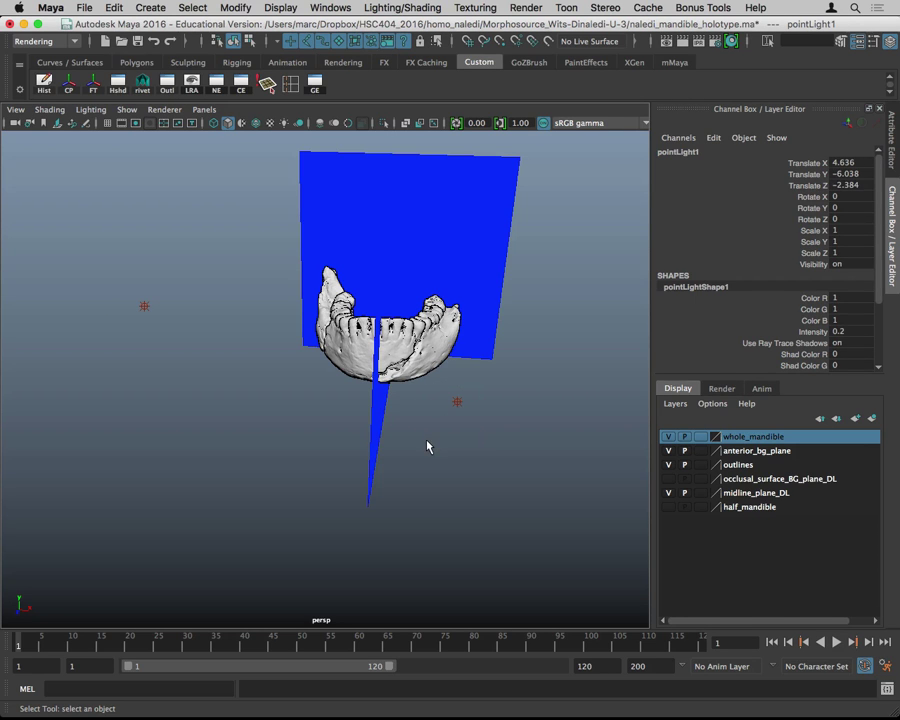
pyautogui.click(127, 109)
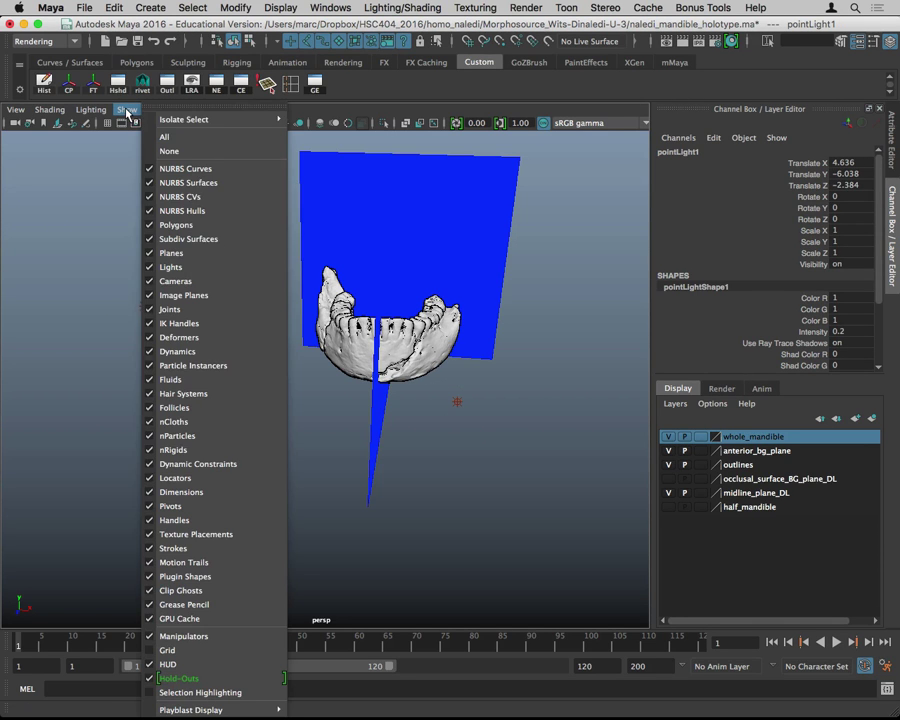
pyautogui.click(242, 693)
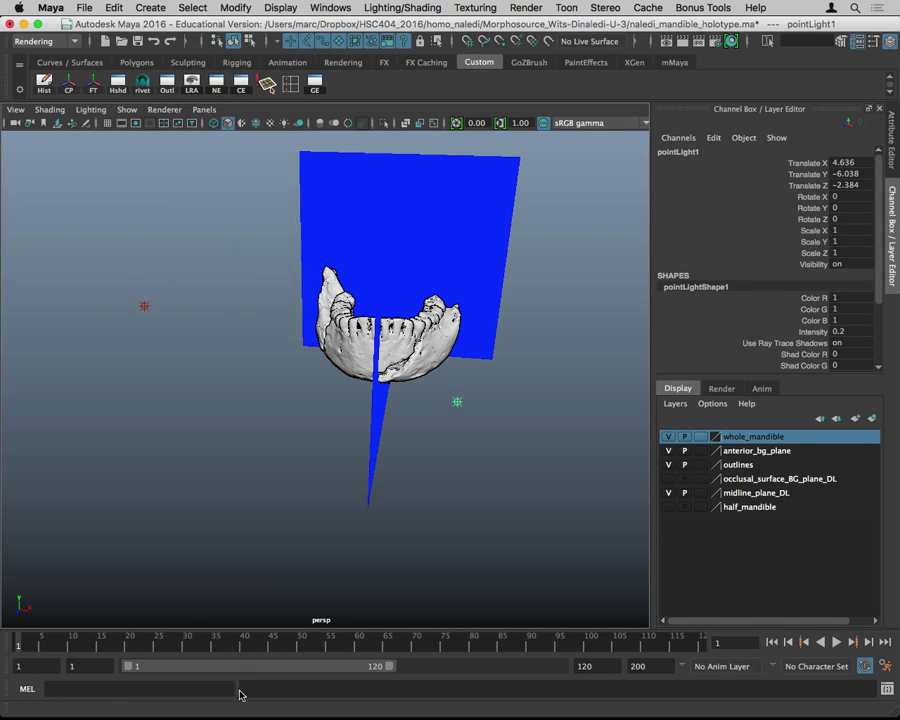
# Step: Select the key light, display the perspective view with all scene lights, and move the light to about X -6.67, Z 16.86
pyautogui.moveTo(162, 320); pyautogui.dragTo(191, 336)
pyautogui.press('7')
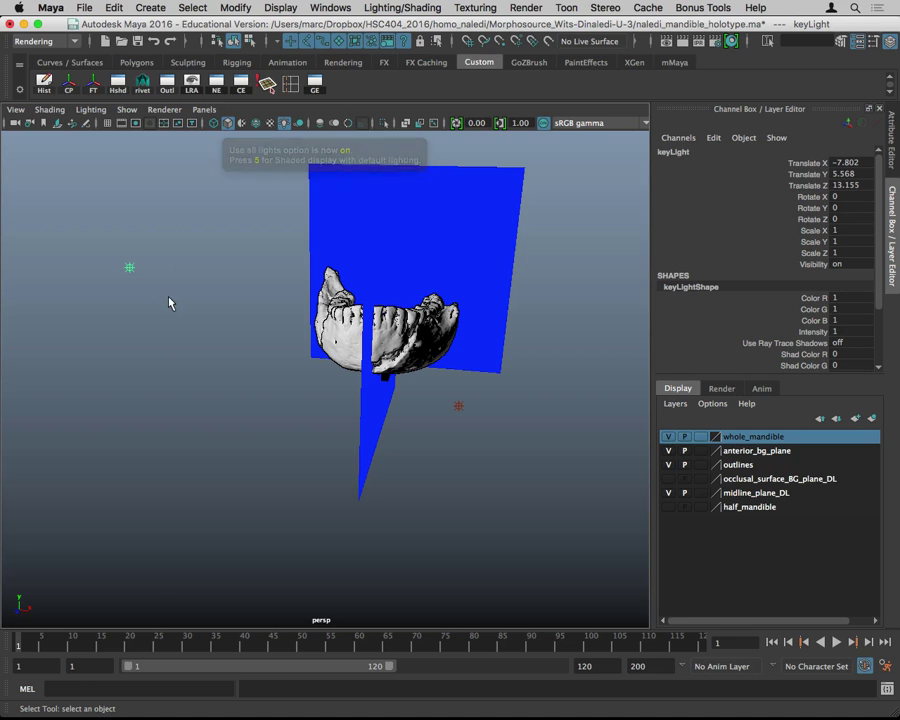
pyautogui.press('w')
pyautogui.moveTo(93, 286); pyautogui.dragTo(186, 325)
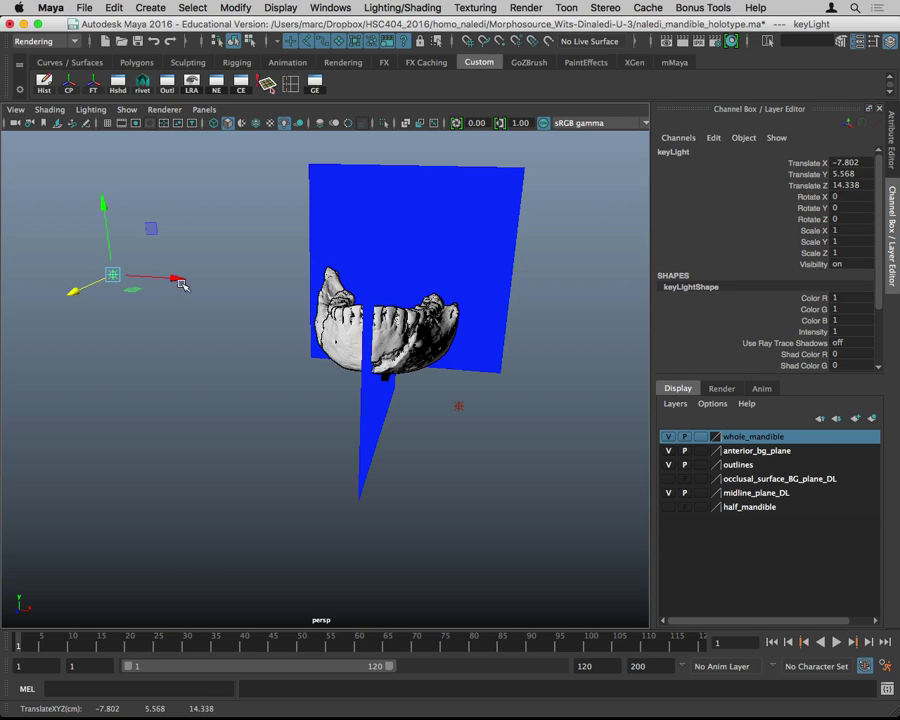
pyautogui.moveTo(181, 281); pyautogui.dragTo(430, 380)
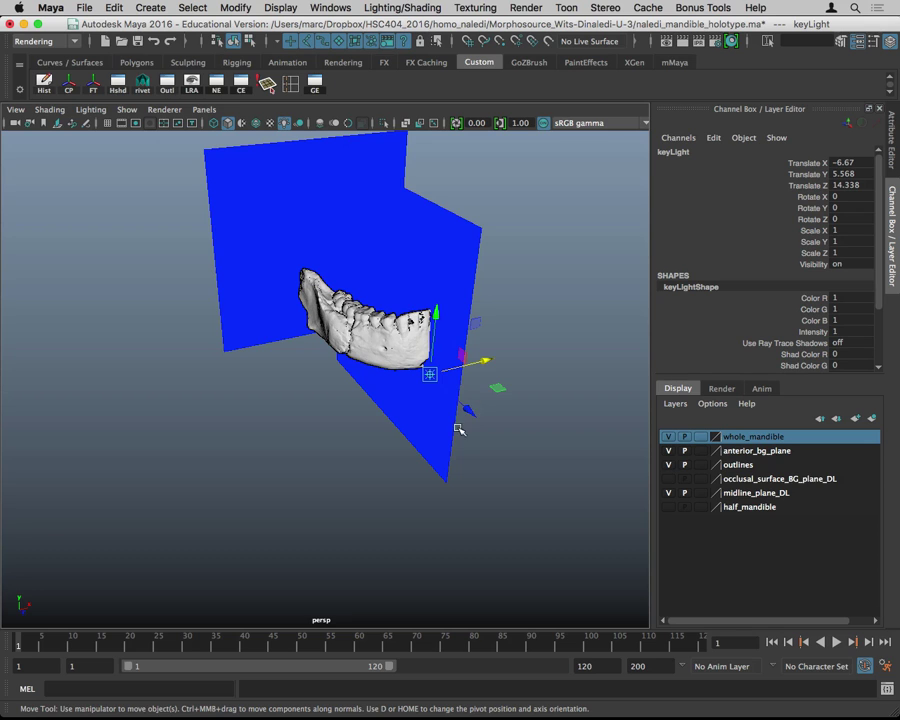
pyautogui.moveTo(470, 410); pyautogui.dragTo(514, 430)
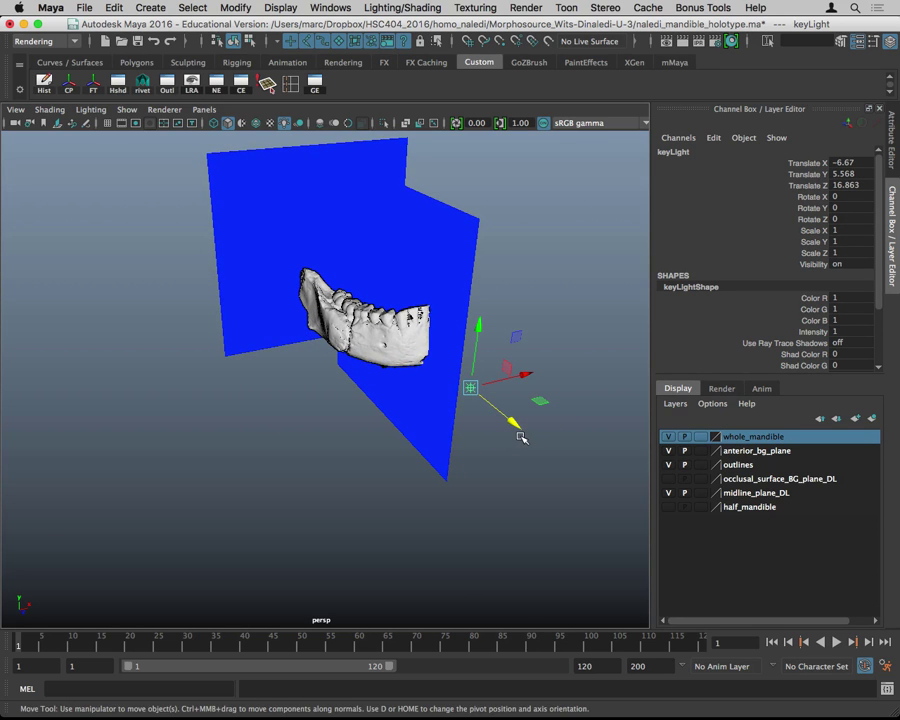
# Step: Shift the key light horizontally in front of the mandible to about X -7.28, Z 17.06
pyautogui.press('q')
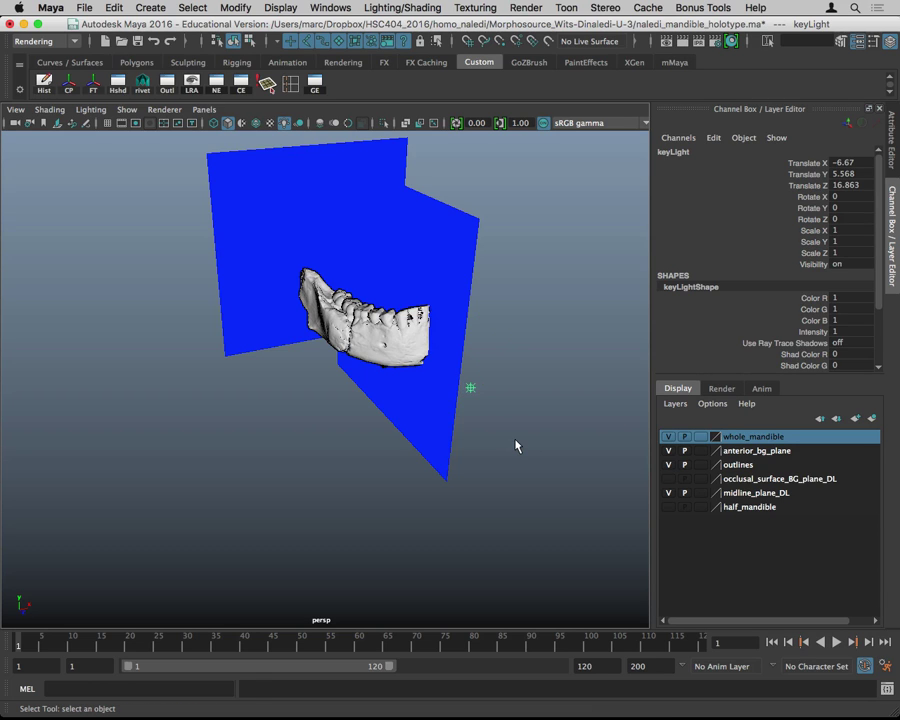
pyautogui.press('w')
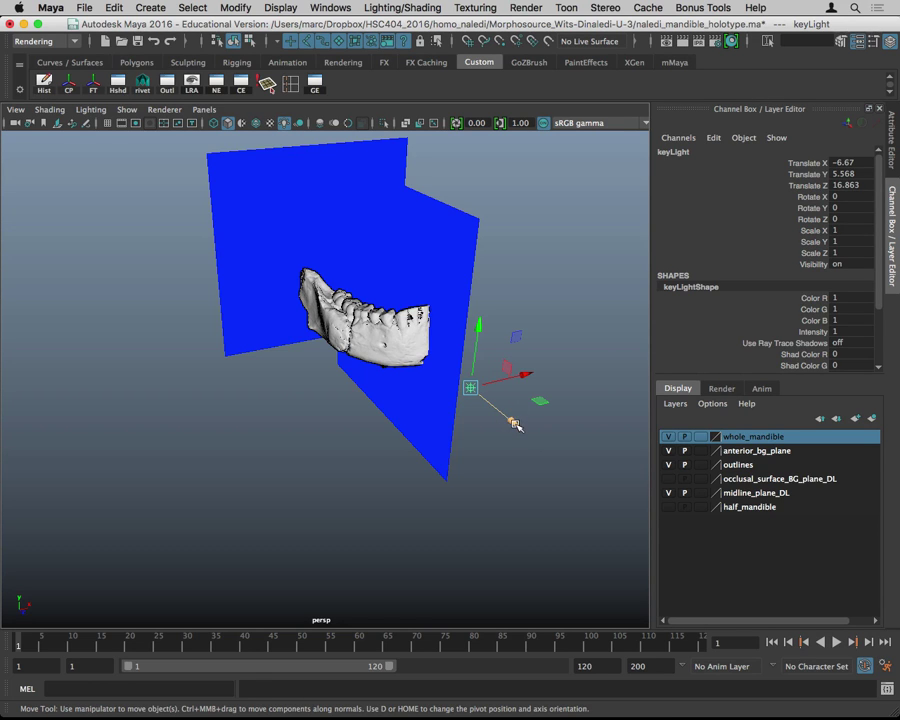
pyautogui.moveTo(512, 421)
pyautogui.mouseDown()
pyautogui.moveTo(540, 445)
pyautogui.moveTo(440, 380)
pyautogui.moveTo(535, 455)
pyautogui.moveTo(472, 411)
pyautogui.moveTo(374, 372)
pyautogui.moveTo(495, 447)
pyautogui.moveTo(508, 440)
pyautogui.mouseUp()
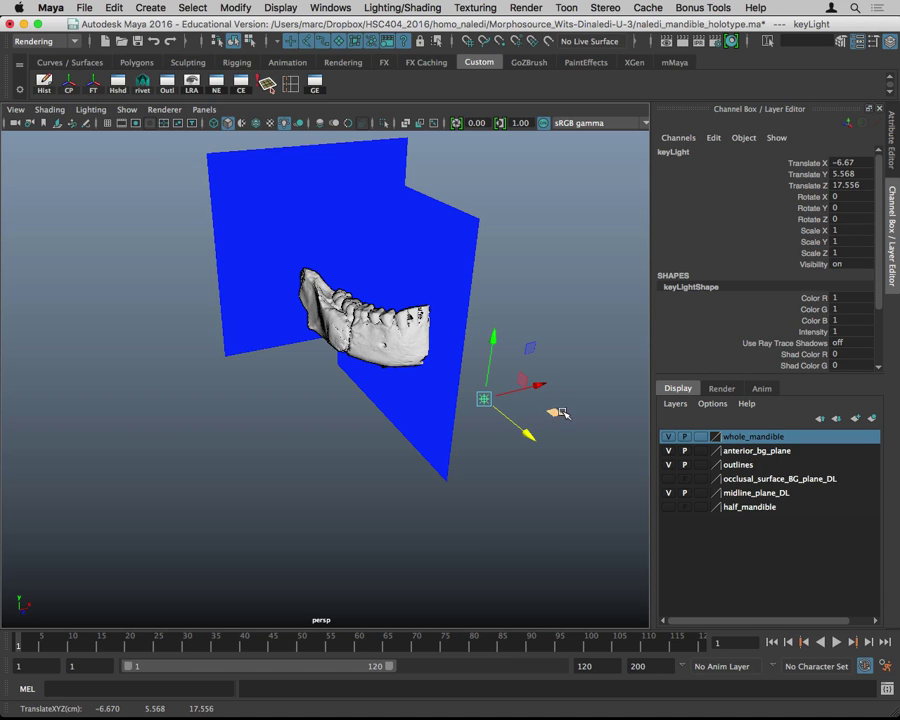
pyautogui.moveTo(553, 413); pyautogui.dragTo(520, 406, button='middle')
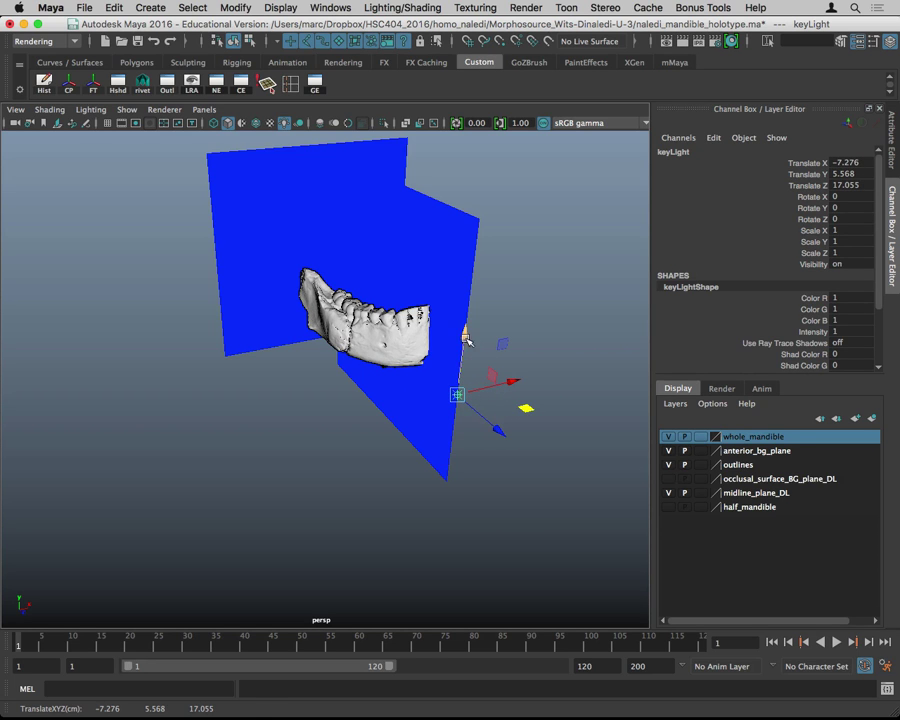
pyautogui.keyDown('alt'); pyautogui.moveTo(464, 334); pyautogui.dragTo(528, 374); pyautogui.keyUp('alt')
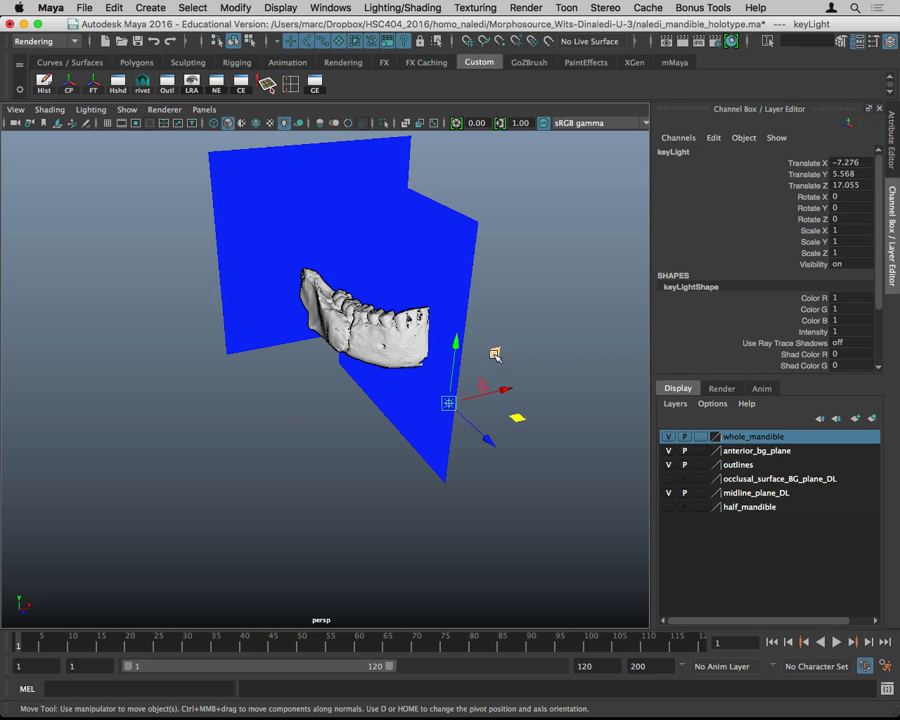
# Step: Raise the key light above the mandible, placing it at about X -7.31, Y 7.71, Z 16.04
pyautogui.moveTo(448, 403); pyautogui.dragTo(279, 336)
pyautogui.moveTo(174, 270); pyautogui.dragTo(170, 214)
pyautogui.moveTo(243, 280); pyautogui.dragTo(306, 279)
pyautogui.moveTo(343, 323)
pyautogui.keyDown('alt'); pyautogui.mouseDown()
pyautogui.moveTo(331, 315)
pyautogui.moveTo(339, 302)
pyautogui.mouseUp(); pyautogui.keyUp('alt')
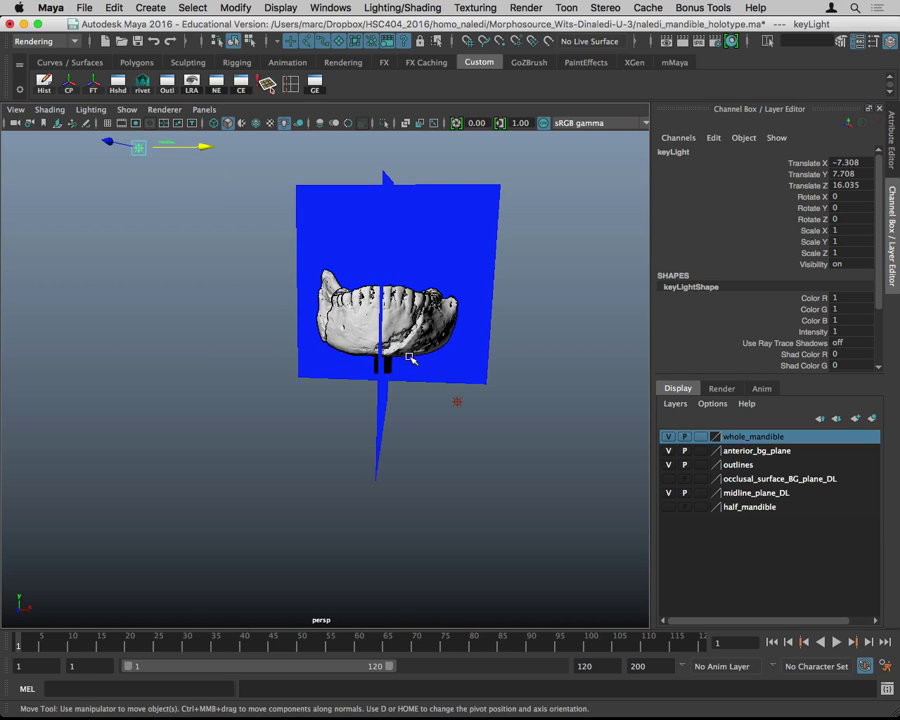
# Step: Check the key light's shading in the front view and slide the light sideways to about X -5.6
pyautogui.press('space')
pyautogui.press('space')
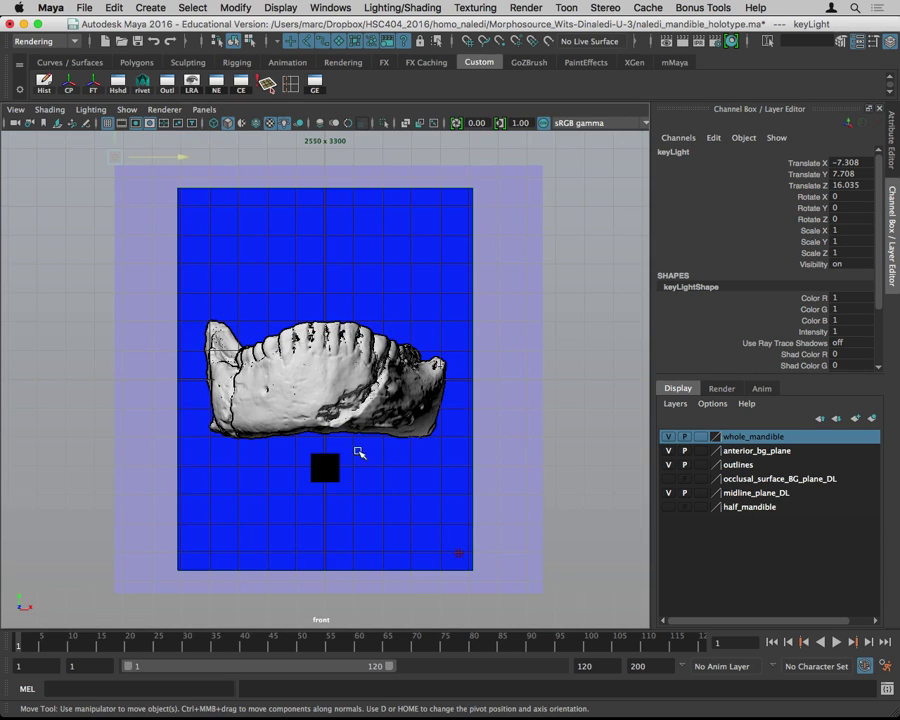
pyautogui.press('space')
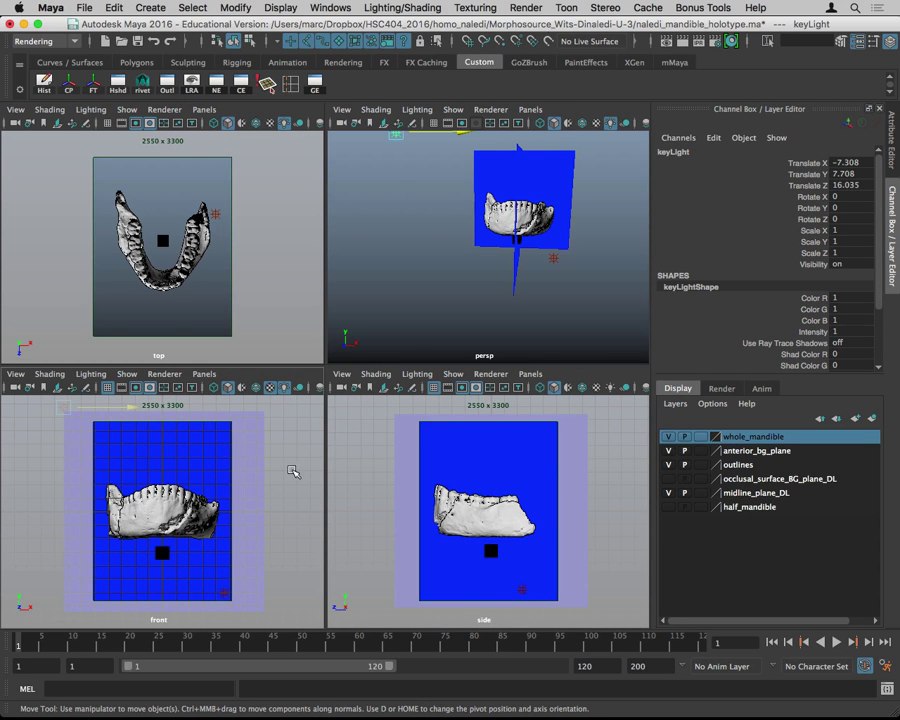
pyautogui.keyDown('alt'); pyautogui.moveTo(486, 238); pyautogui.dragTo(484, 272, button='middle'); pyautogui.keyUp('alt')
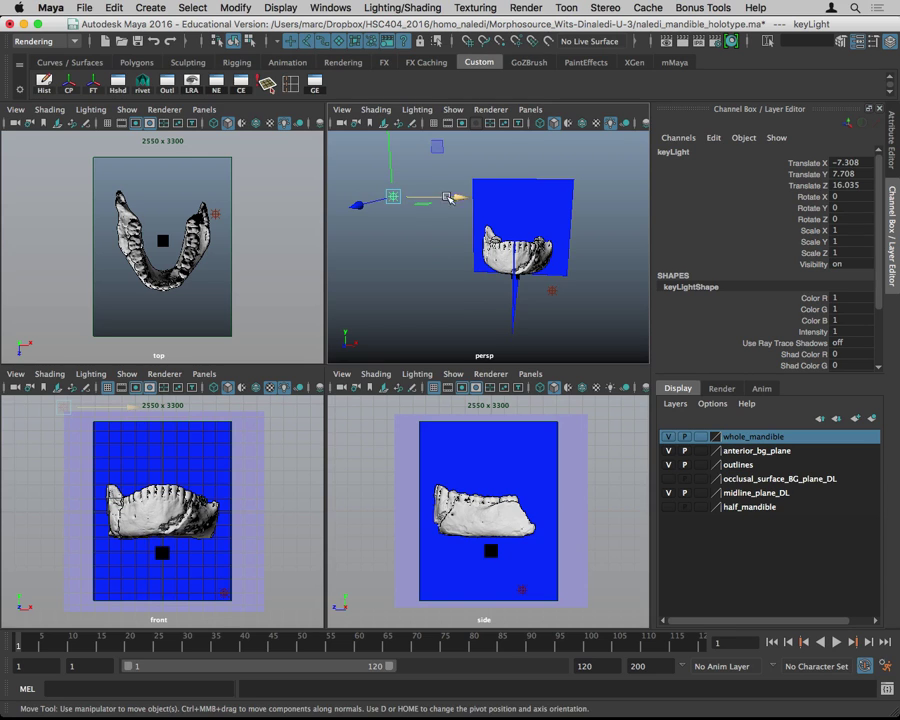
pyautogui.moveTo(456, 197); pyautogui.dragTo(561, 229)
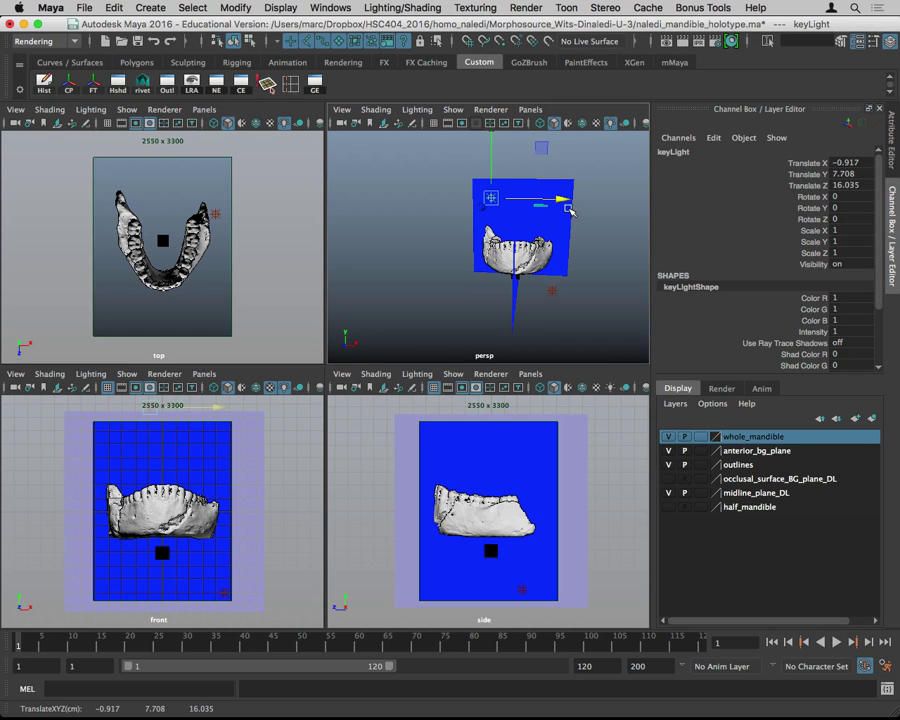
pyautogui.moveTo(563, 200); pyautogui.dragTo(491, 201)
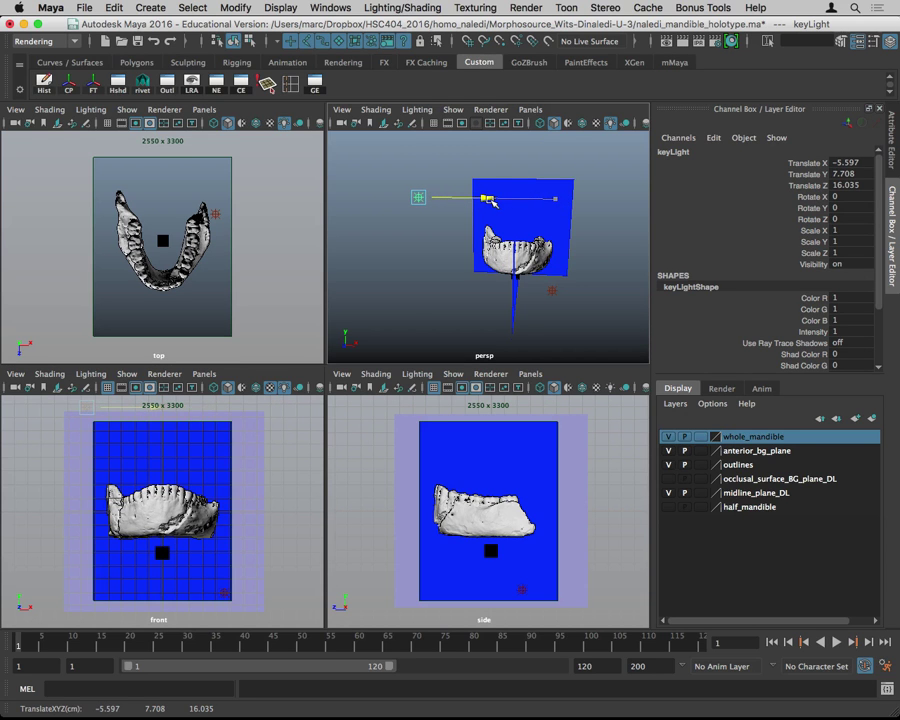
pyautogui.keyDown('alt'); pyautogui.moveTo(480, 305); pyautogui.dragTo(505, 308); pyautogui.keyUp('alt')
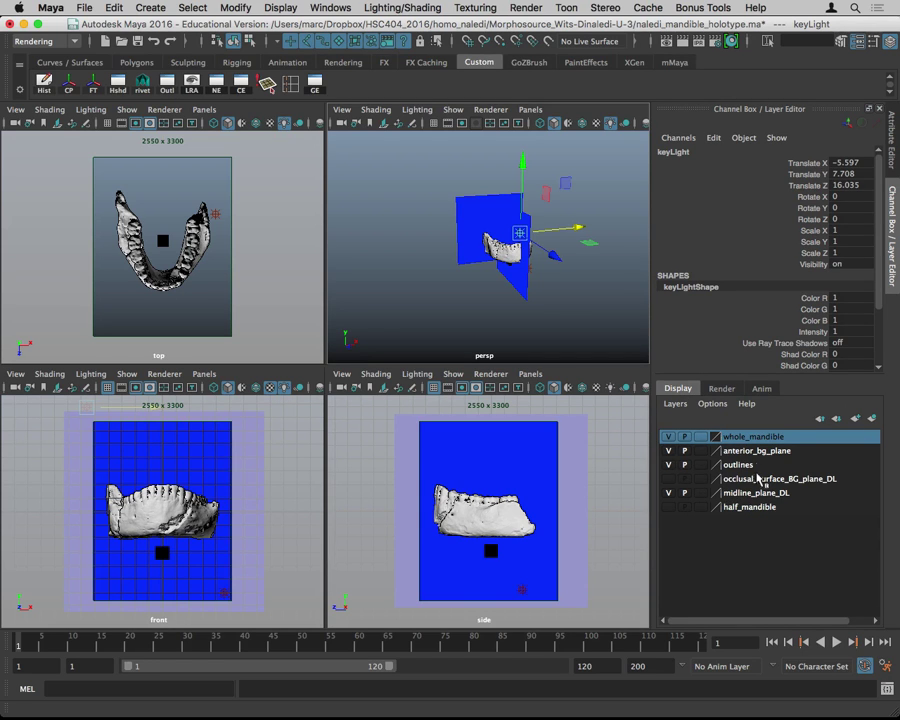
# Step: Toggle the anterior_bg_plane layer off and back on, and hide the midline_plane_DL layer
pyautogui.click(669, 451)
pyautogui.click(669, 451)
pyautogui.click(669, 451)
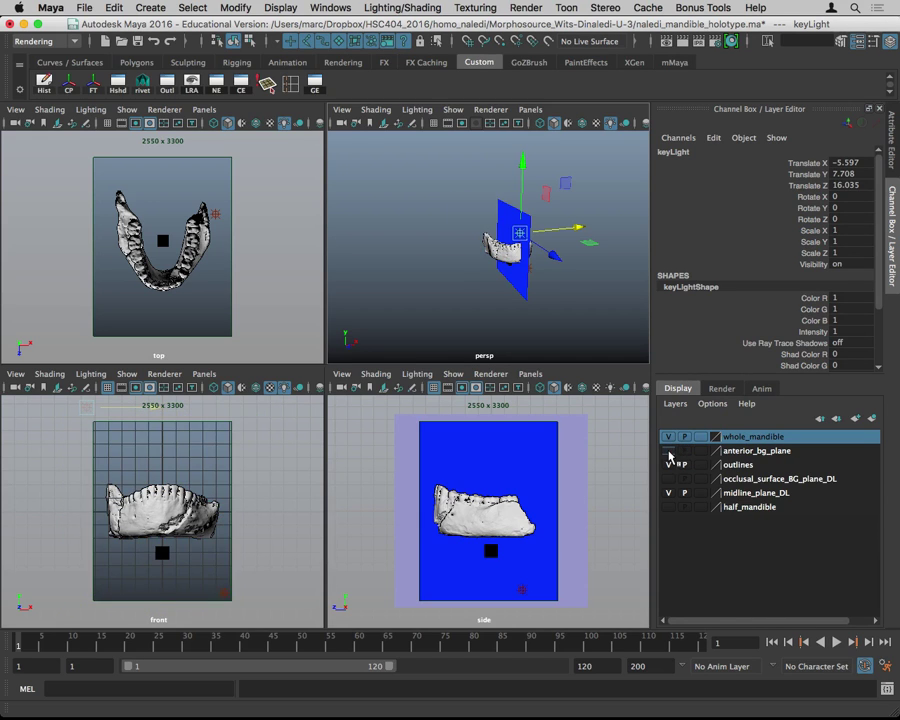
pyautogui.click(669, 451)
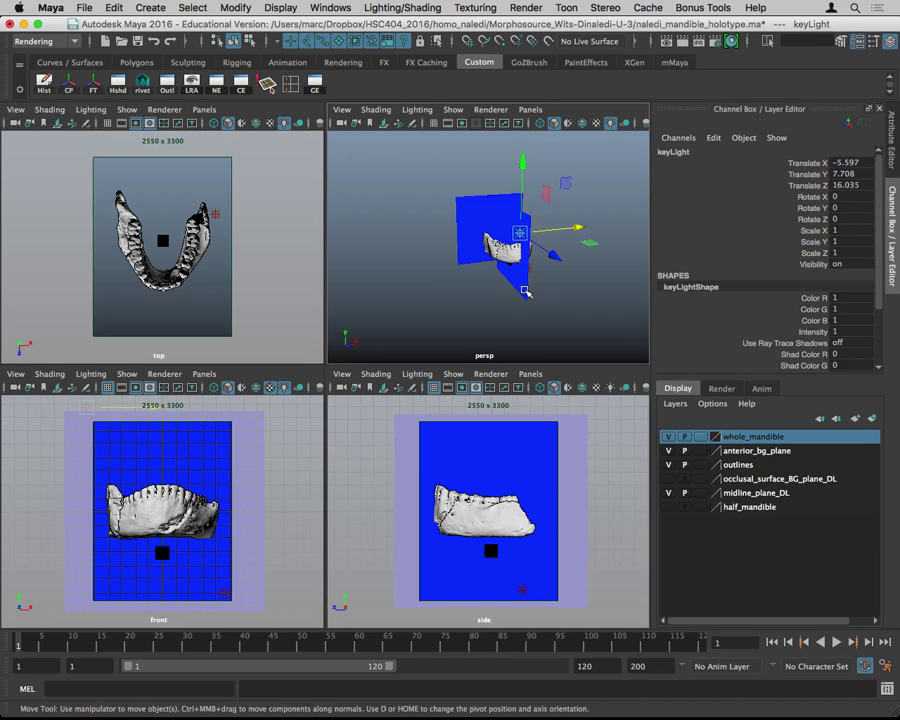
pyautogui.click(669, 493)
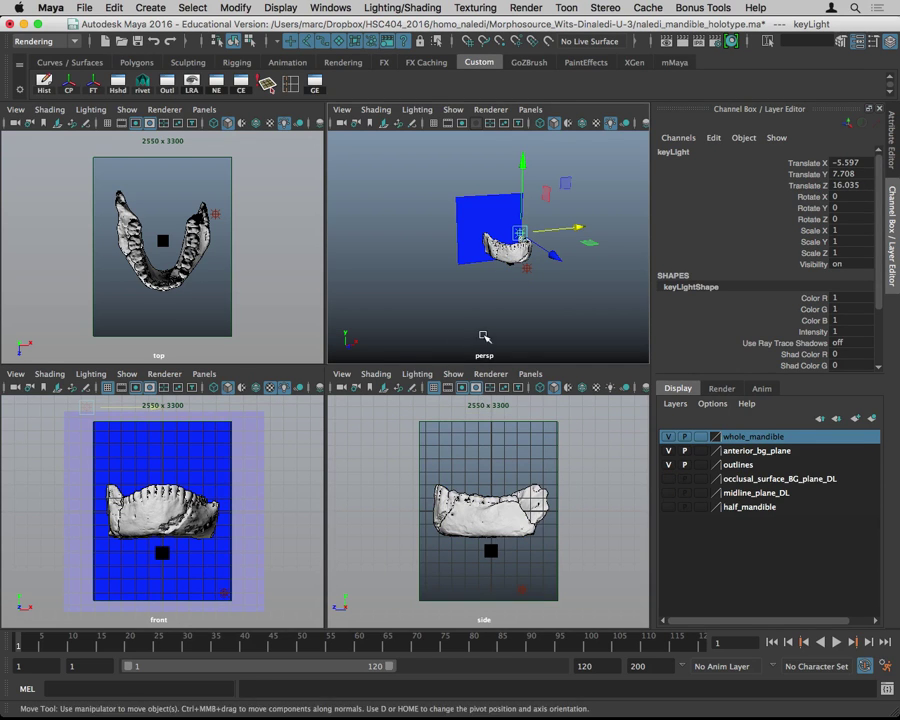
# Step: Move the key light slightly up and sideways to about X -5.22, Y 8.04
pyautogui.keyDown('alt'); pyautogui.moveTo(482, 336); pyautogui.dragTo(488, 305); pyautogui.keyUp('alt')
pyautogui.moveTo(489, 166)
pyautogui.mouseDown()
pyautogui.moveTo(563, 173)
pyautogui.moveTo(497, 163)
pyautogui.mouseUp()
pyautogui.keyDown('alt'); pyautogui.moveTo(489, 211); pyautogui.dragTo(590, 231); pyautogui.keyUp('alt')
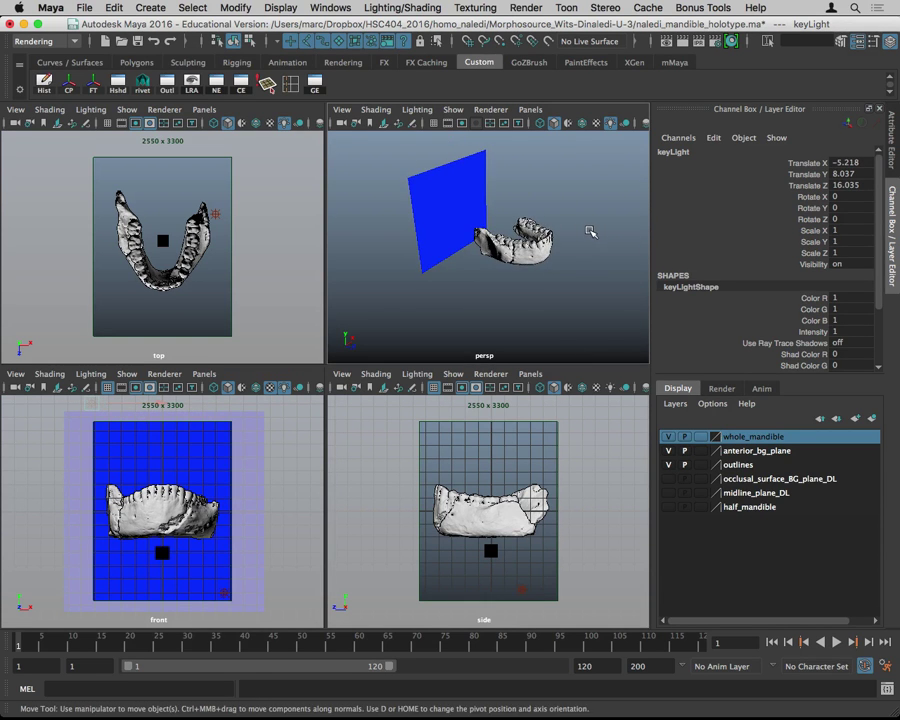
# Step: Adjust the key light's distance from the mandible to about Z 13.68 and check the shading in the enlarged front view
pyautogui.keyDown('alt'); pyautogui.moveTo(590, 231); pyautogui.dragTo(490, 234, button='middle'); pyautogui.keyUp('alt')
pyautogui.keyDown('alt'); pyautogui.moveTo(490, 234); pyautogui.dragTo(487, 234); pyautogui.keyUp('alt')
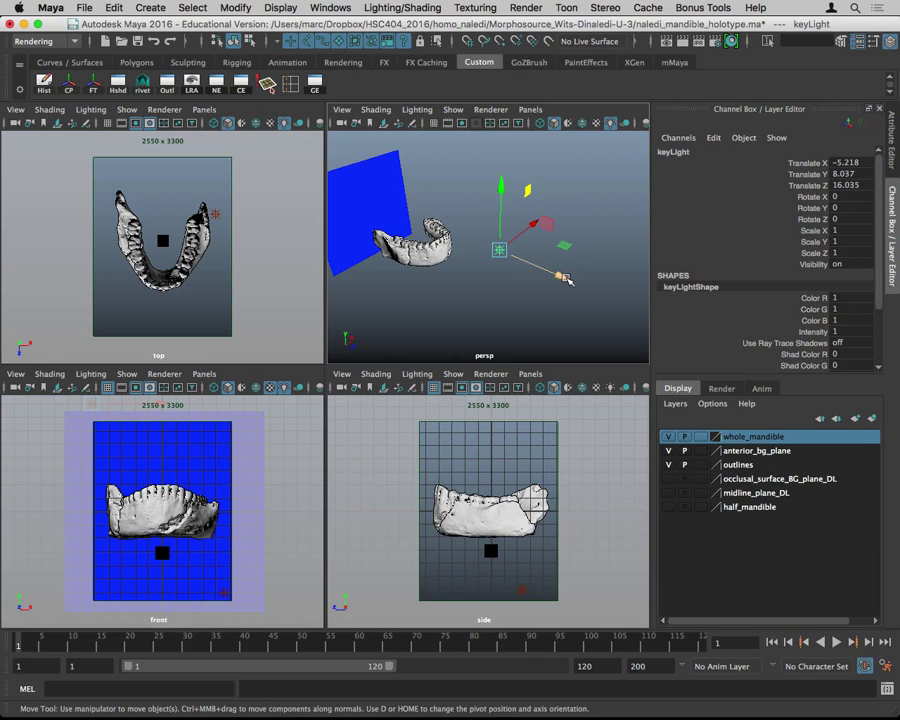
pyautogui.moveTo(566, 280); pyautogui.dragTo(445, 262)
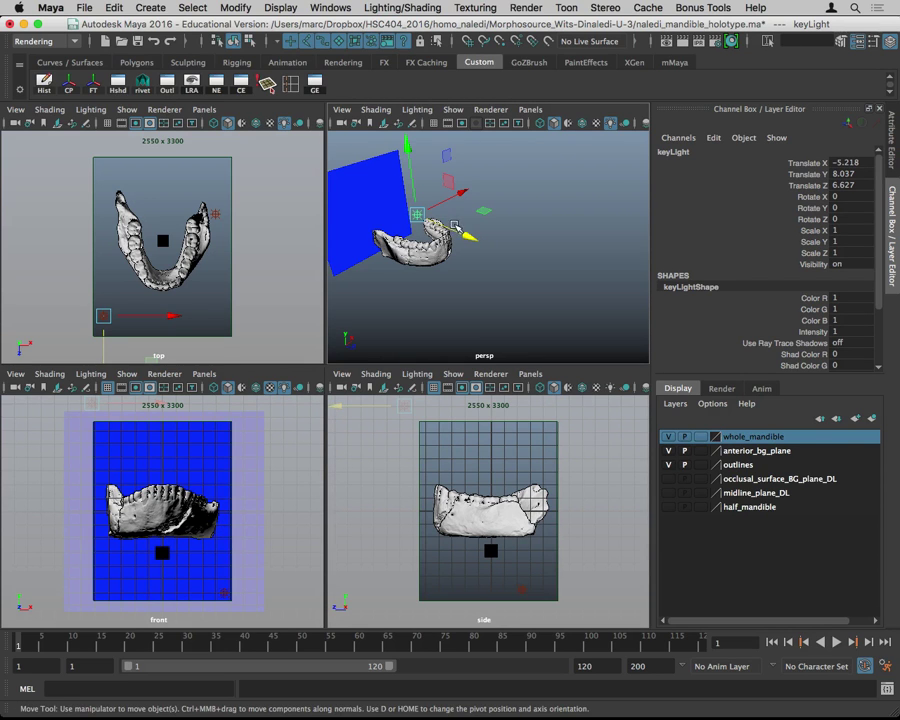
pyautogui.moveTo(455, 227); pyautogui.dragTo(536, 262)
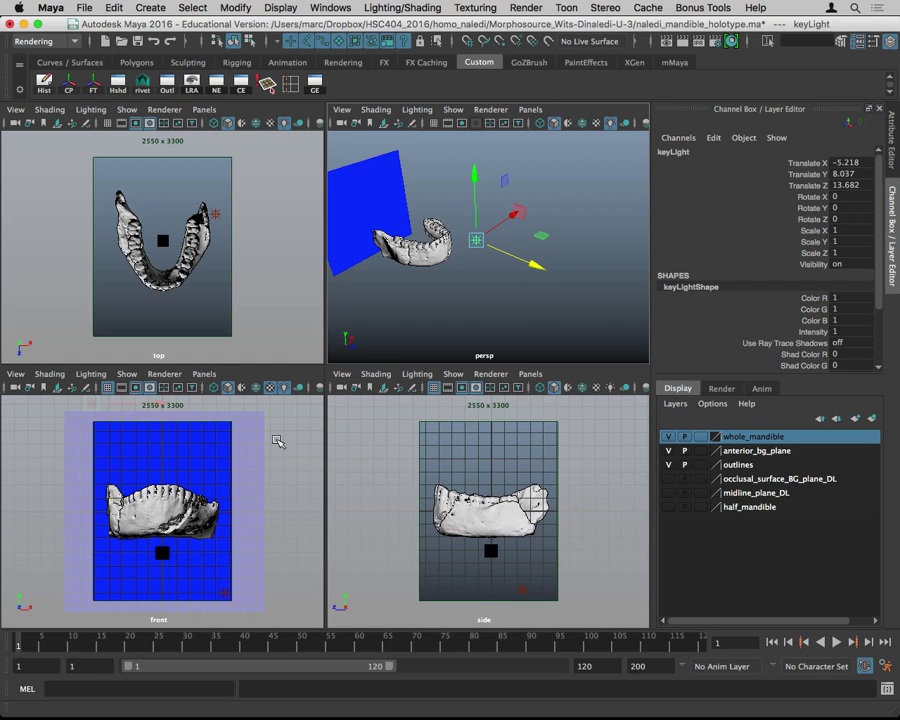
pyautogui.press('space')
pyautogui.press('space')
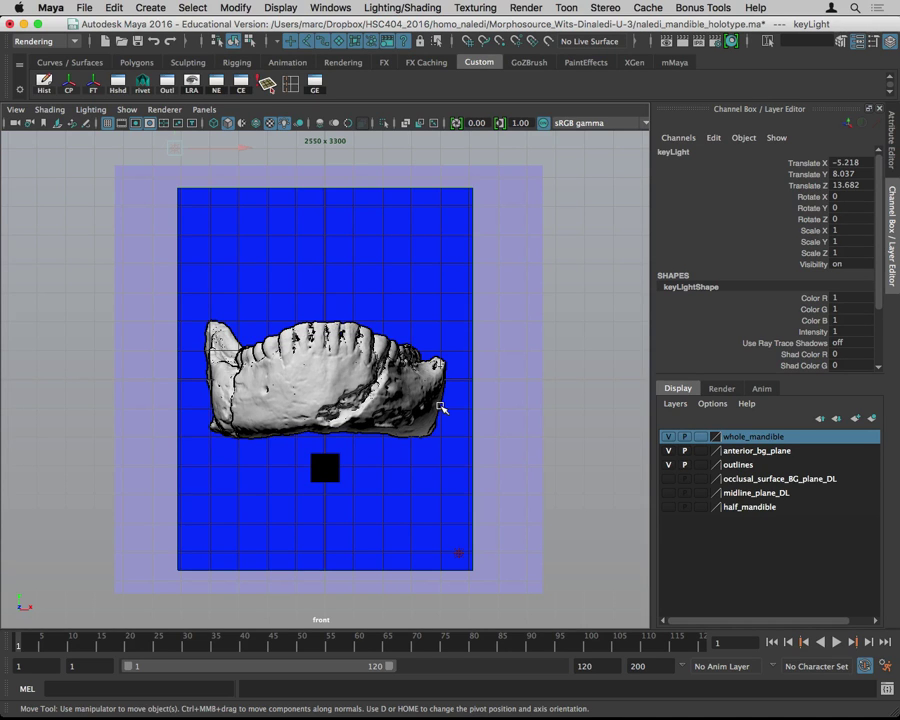
pyautogui.press('space')
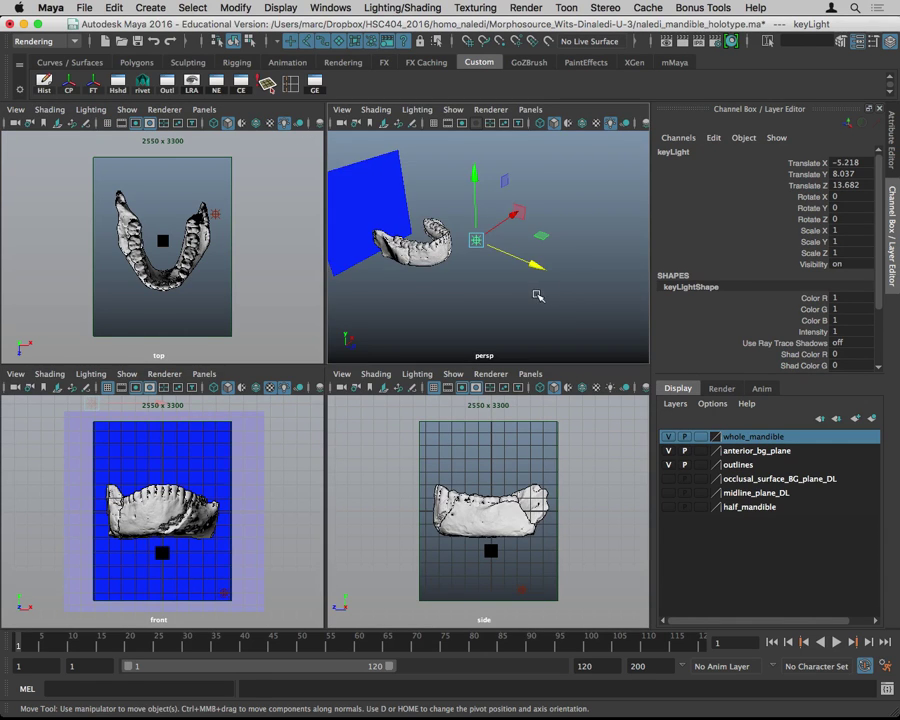
# Step: Examine the position of the fill light pointLight1 relative to the mandible and key light in the perspective view
pyautogui.keyDown('alt'); pyautogui.moveTo(538, 296); pyautogui.dragTo(507, 267); pyautogui.keyUp('alt')
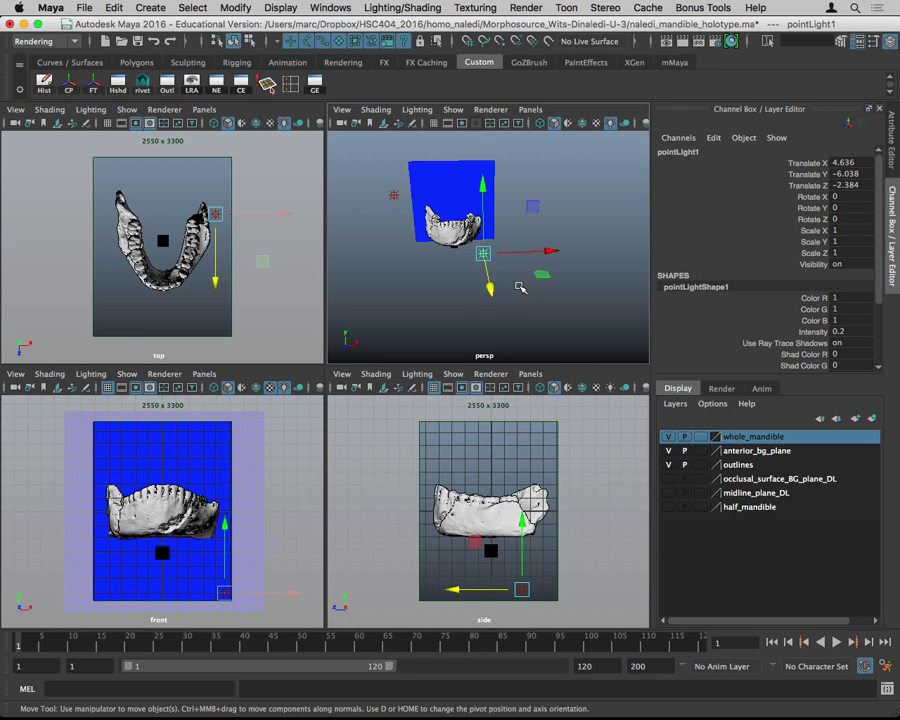
pyautogui.keyDown('alt'); pyautogui.moveTo(480, 314); pyautogui.dragTo(456, 293); pyautogui.keyUp('alt')
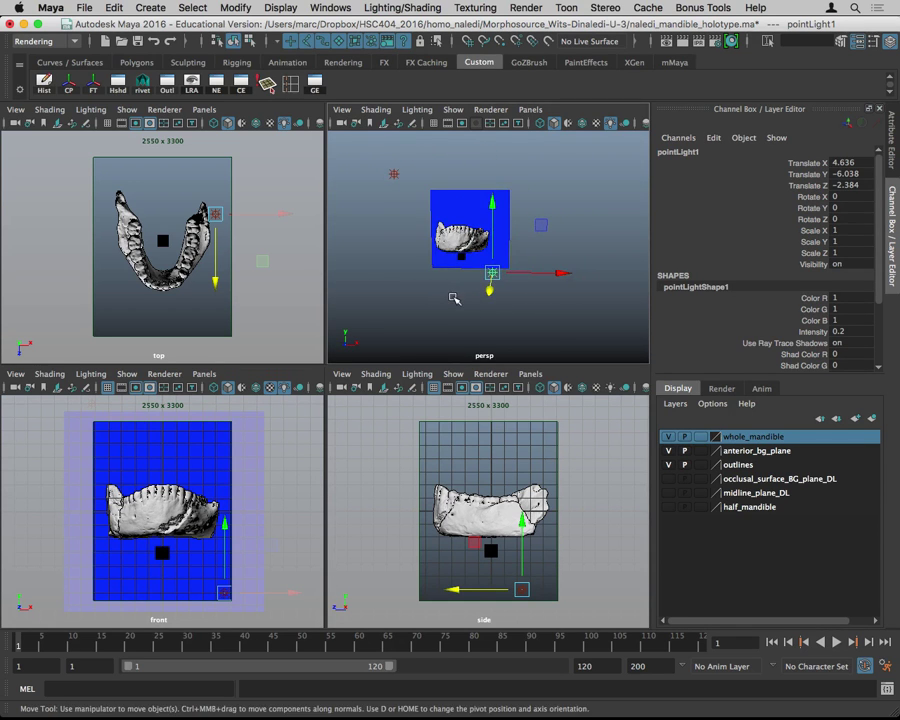
pyautogui.keyDown('alt'); pyautogui.moveTo(542, 307); pyautogui.dragTo(586, 297); pyautogui.keyUp('alt')
# Step: Try intensities of 2 and 5 on the key light, and restore its intensity to 1
pyautogui.moveTo(490, 157); pyautogui.dragTo(410, 178)
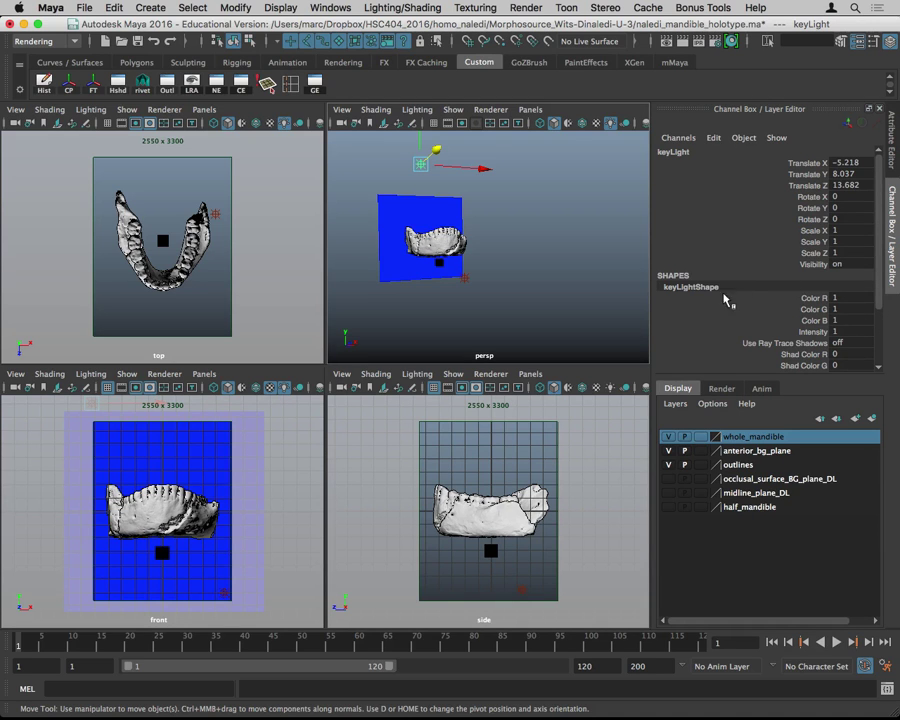
pyautogui.doubleClick(838, 333)
pyautogui.write('2')
pyautogui.press('Return')
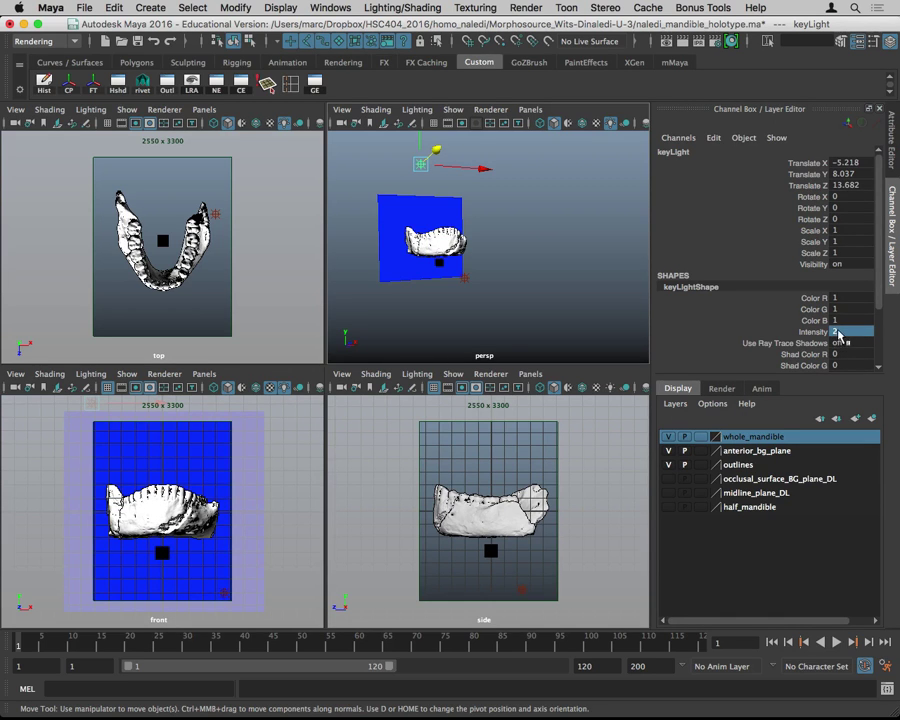
pyautogui.click(836, 332)
pyautogui.press('Return')
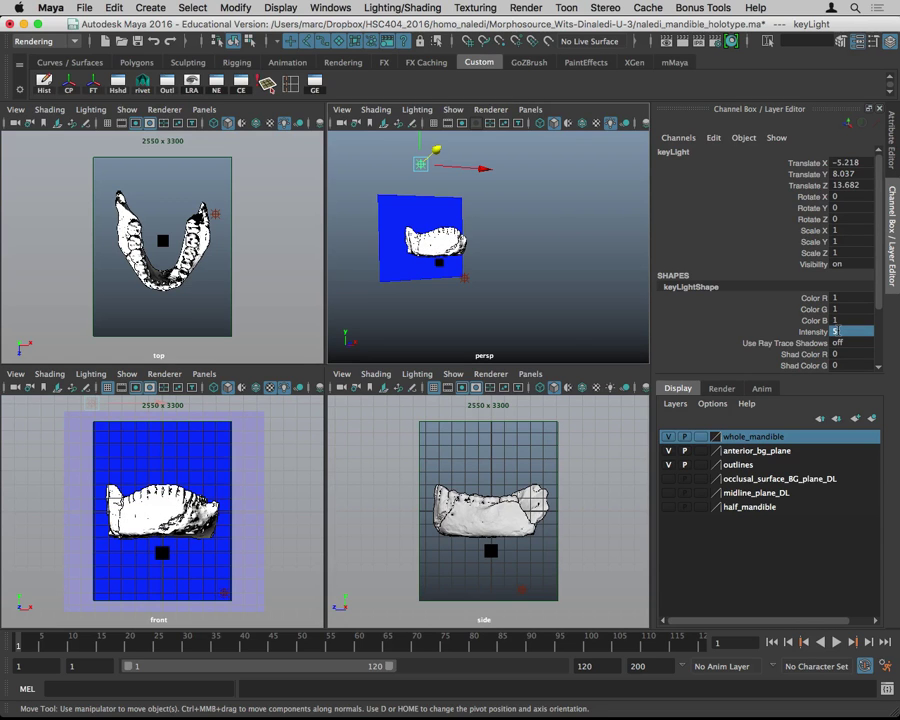
pyautogui.click(838, 332)
pyautogui.write('1')
pyautogui.press('Return')
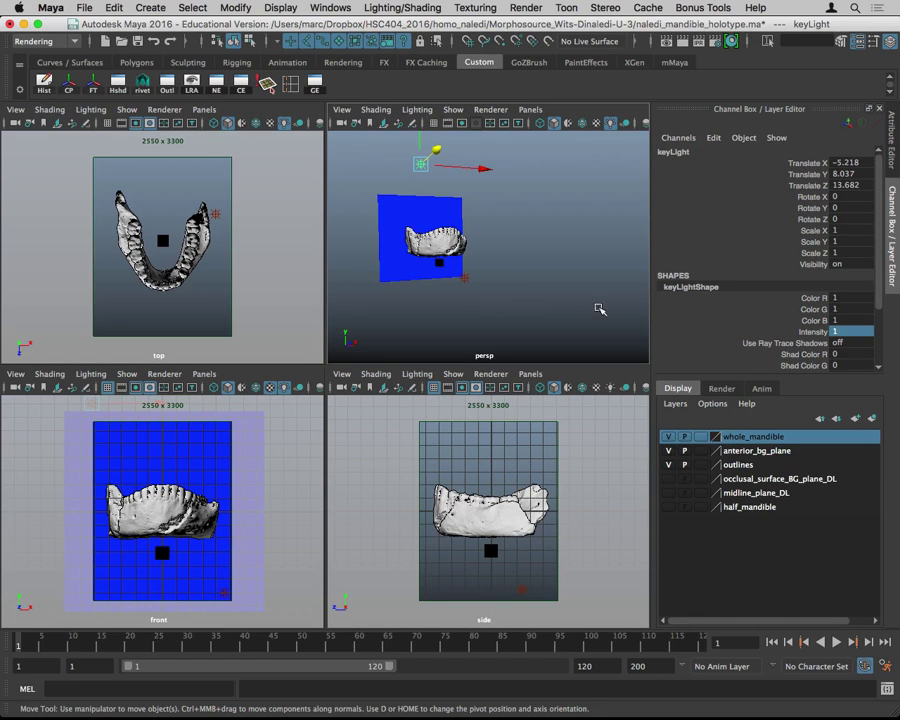
# Step: Enlarge the front view, hide its grid and select the anterior background plane midline_plane1
pyautogui.keyDown('alt'); pyautogui.moveTo(475, 277); pyautogui.dragTo(472, 289); pyautogui.keyUp('alt')
pyautogui.click(474, 267)
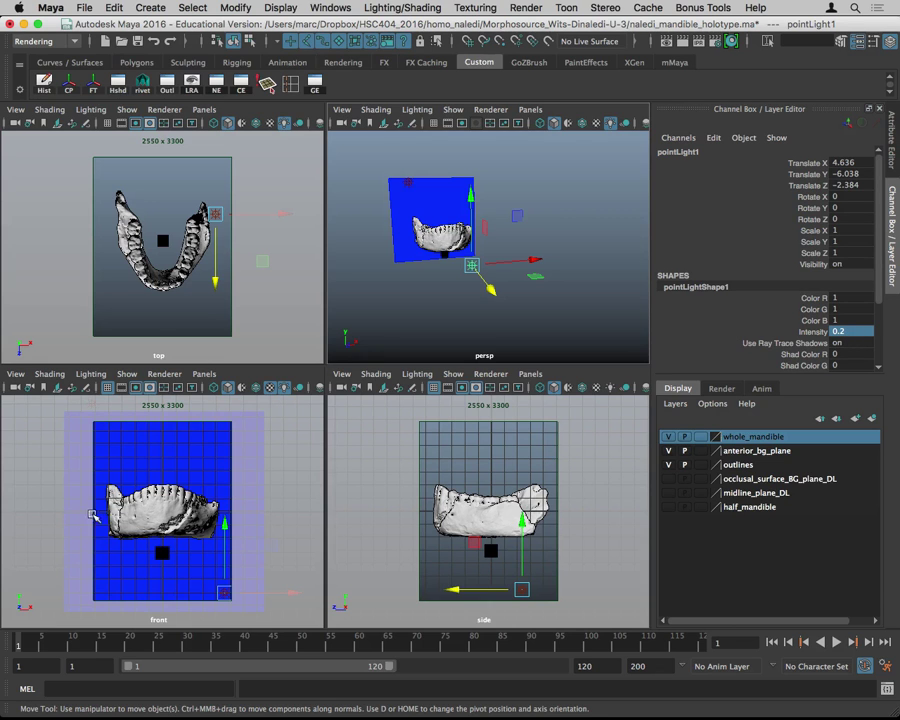
pyautogui.press('space')
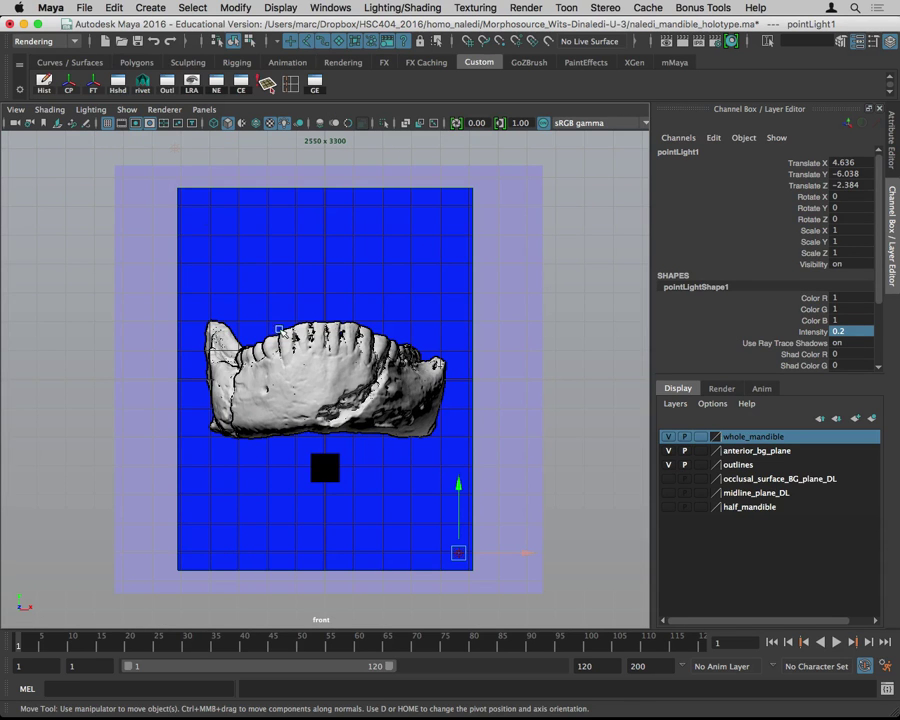
pyautogui.click(109, 127)
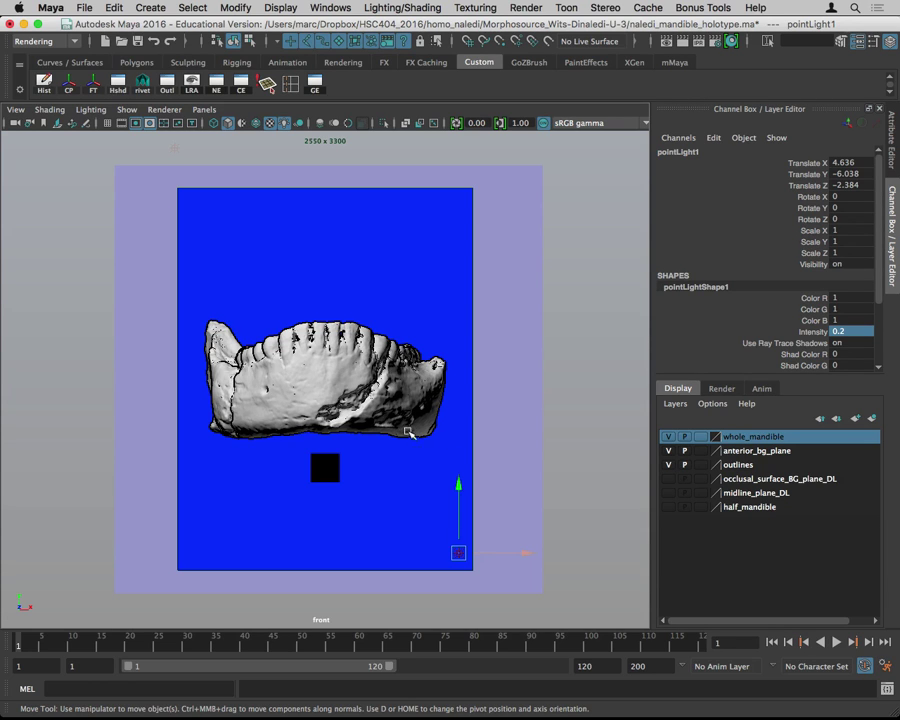
pyautogui.click(335, 390)
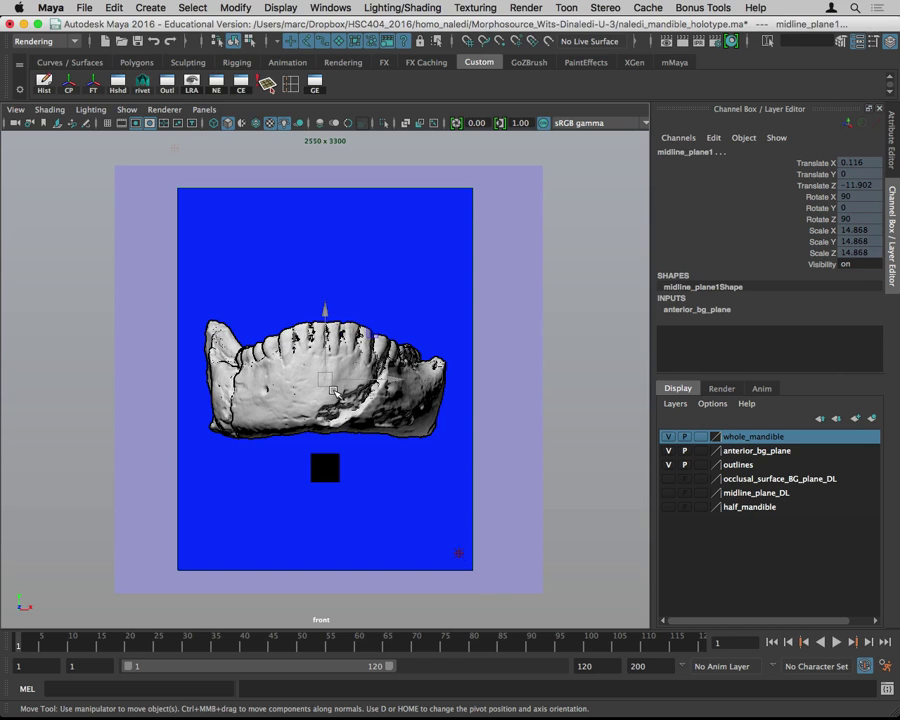
# Step: Assign the existing toon_shader material to the selected background plane and the mandible, and open the material's ramp attributes
pyautogui.moveTo(175, 300); pyautogui.dragTo(174, 374, button='right')
pyautogui.hotkey('ctrl', 'a')
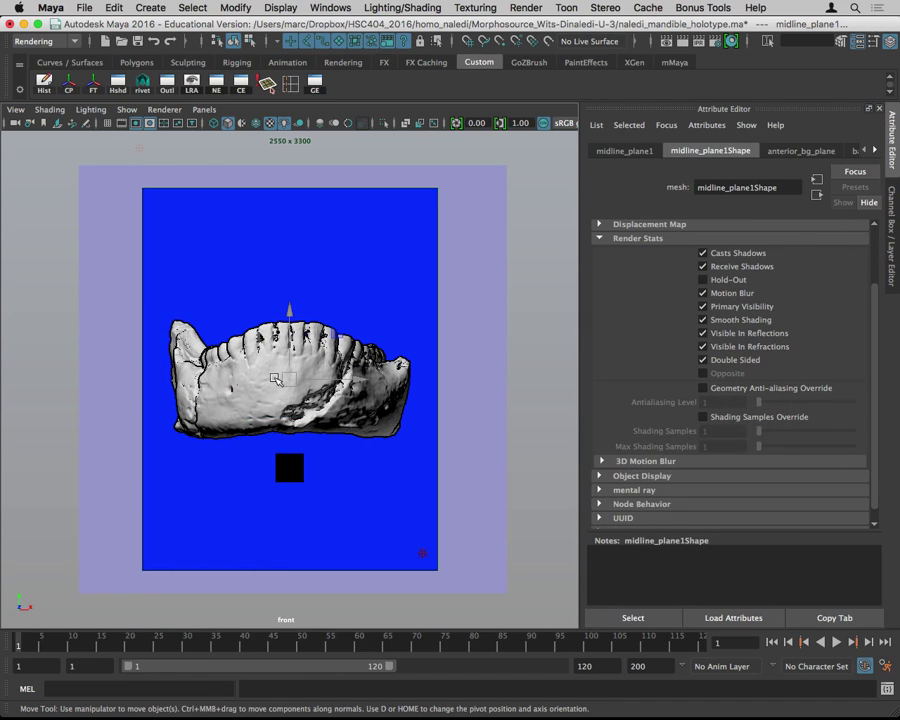
pyautogui.rightClick(281, 374)
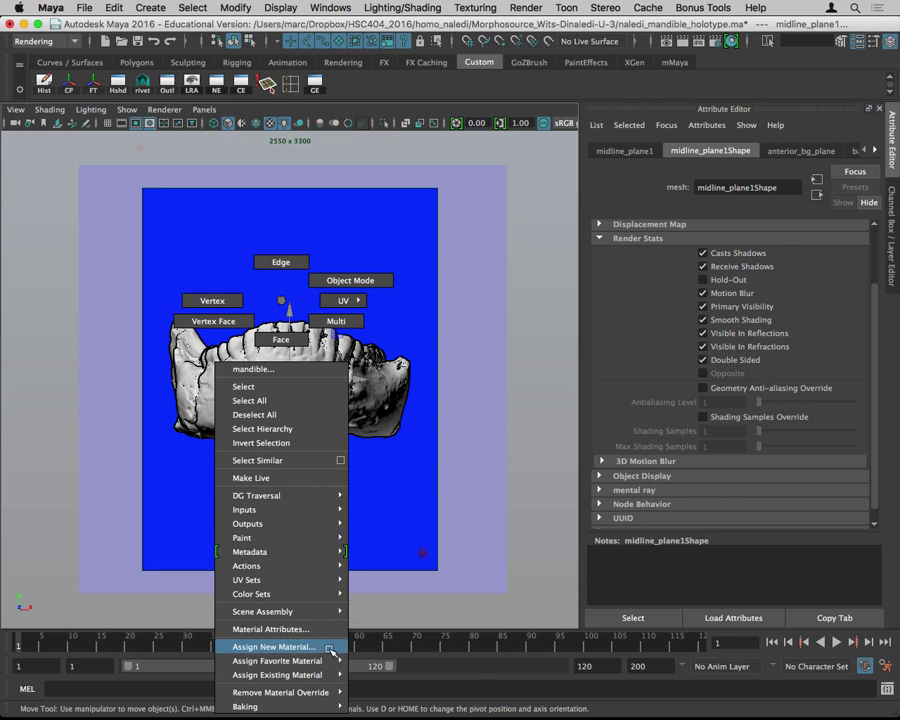
pyautogui.moveTo(327, 677)
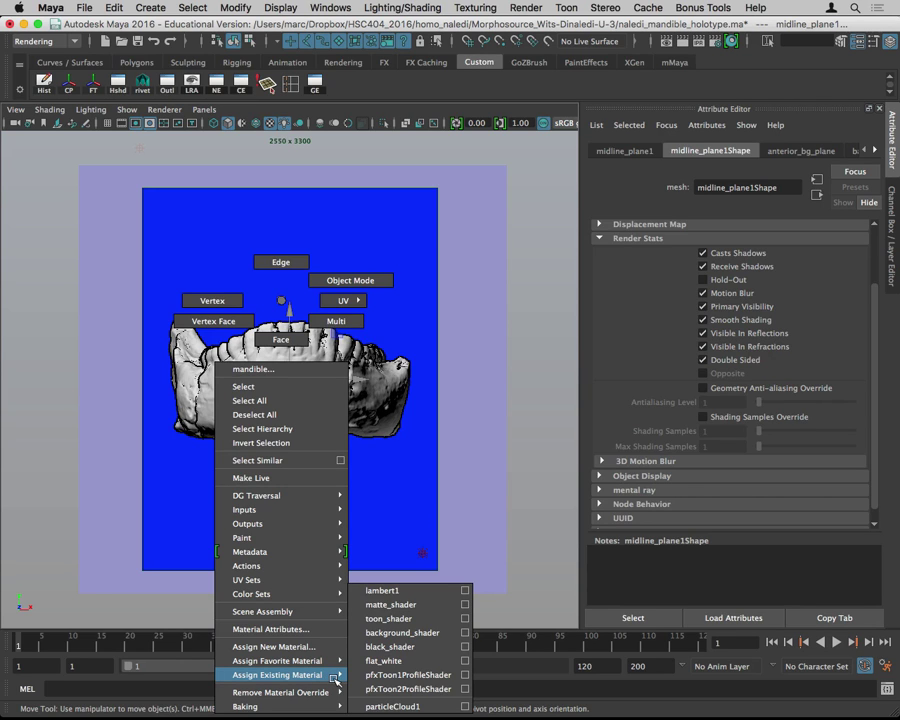
pyautogui.click(375, 617)
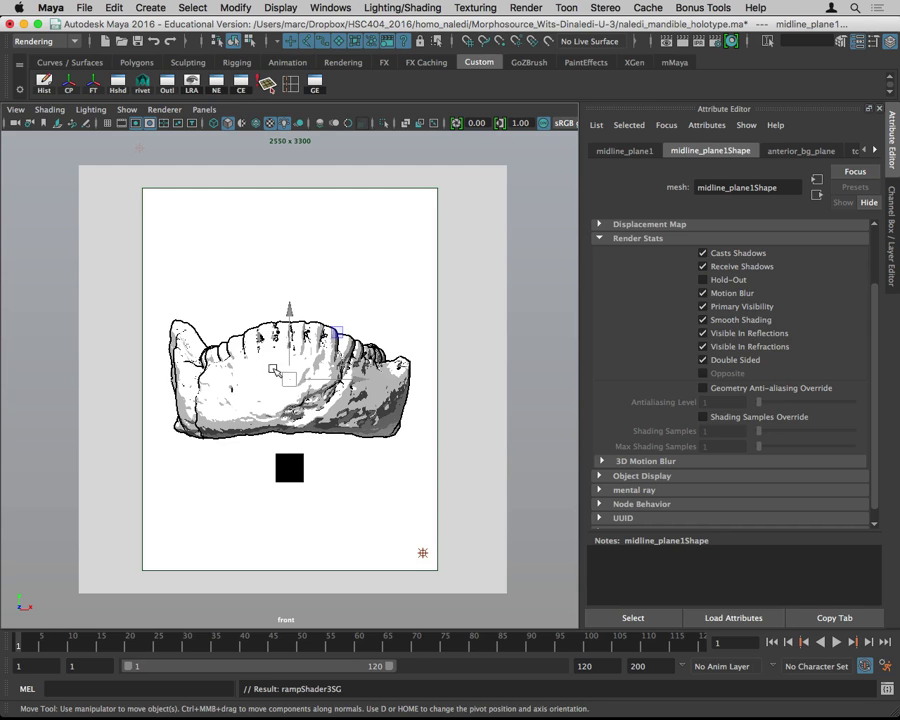
pyautogui.click(875, 150)
pyautogui.click(822, 151)
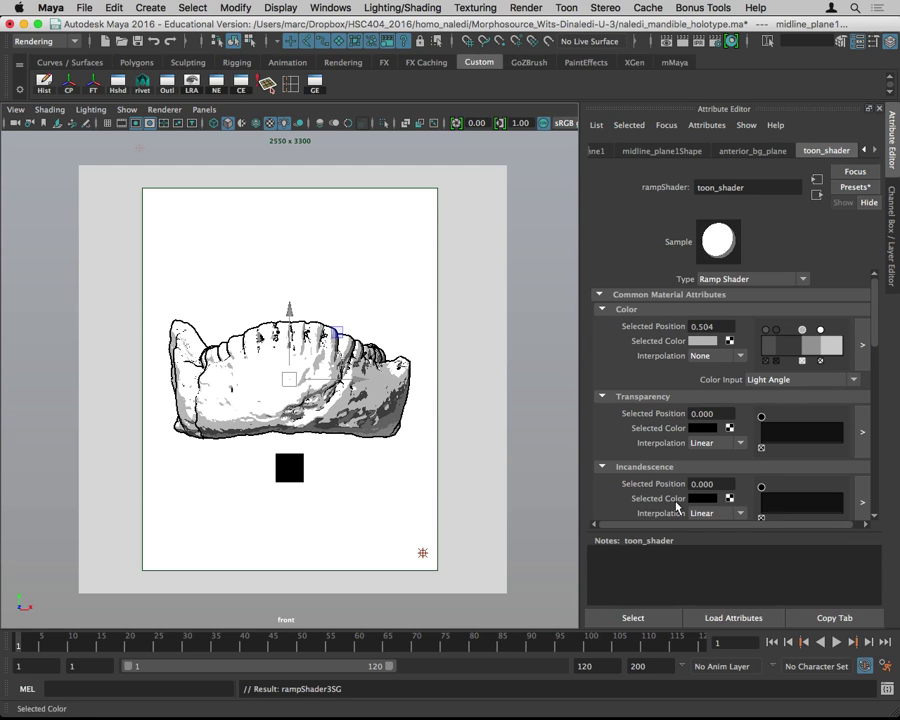
# Step: Set the intensity of the fill light pointLight1 to 0
pyautogui.click(428, 557)
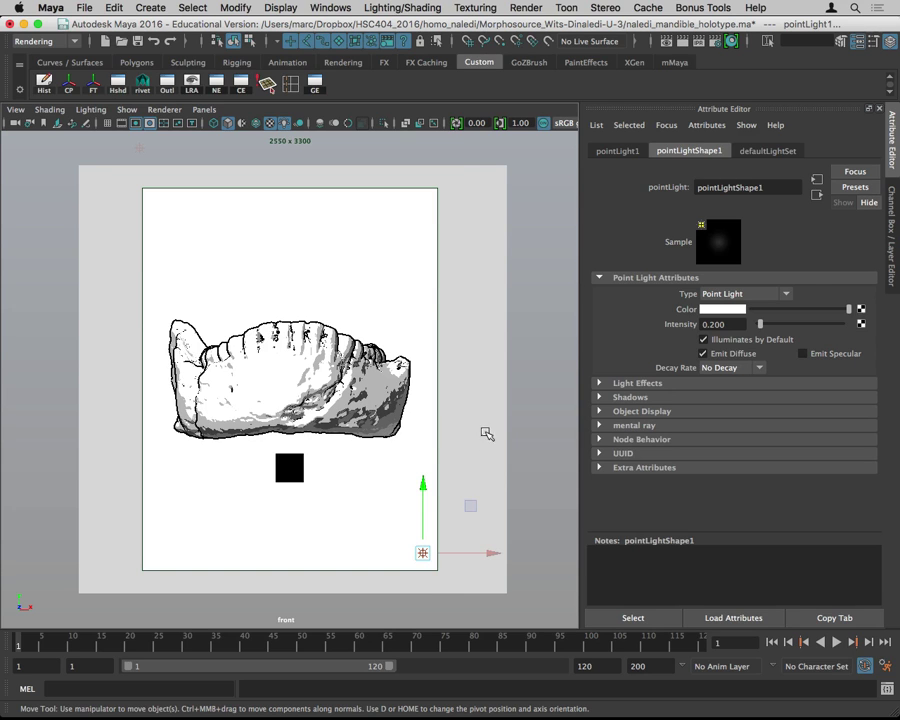
pyautogui.click(892, 235)
pyautogui.click(845, 331)
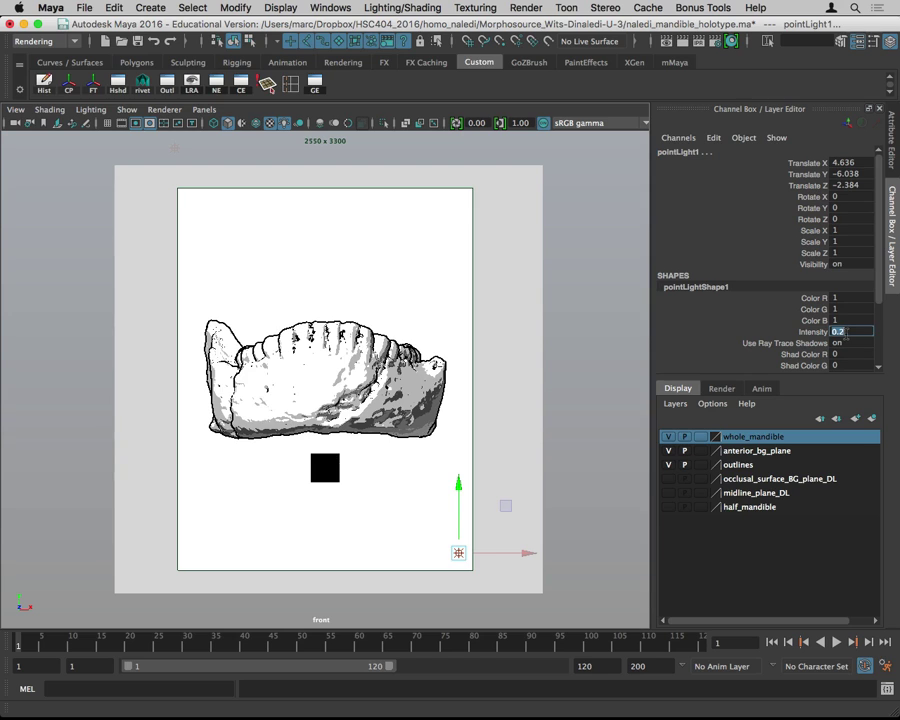
pyautogui.write('0')
pyautogui.press('Return')
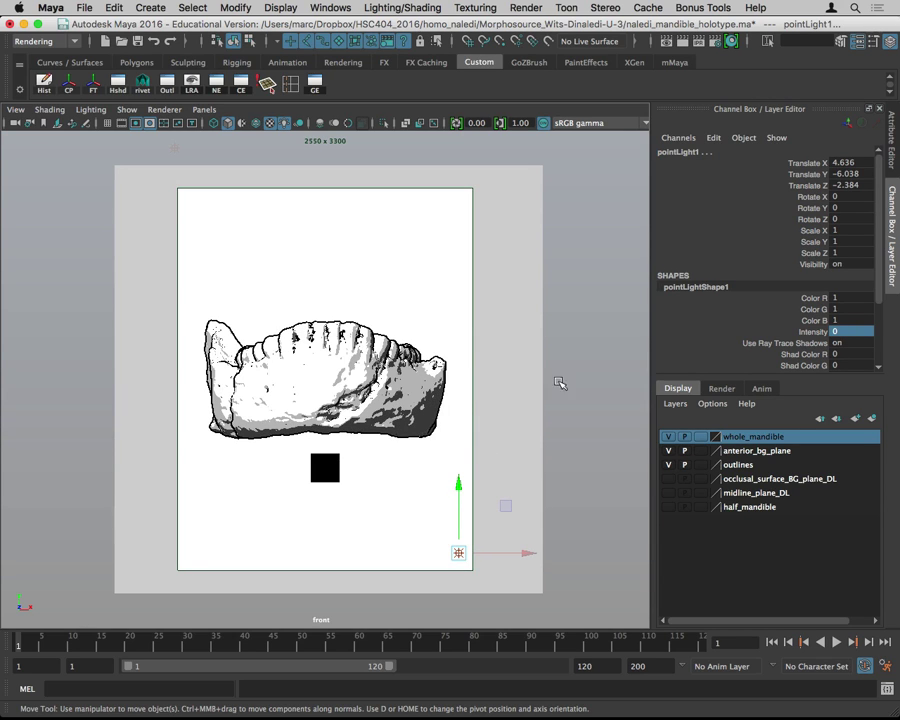
# Step: Render the toon-shaded front view of the mandible, inspect the result and close the render window
pyautogui.moveTo(513, 707)
pyautogui.click(682, 43)
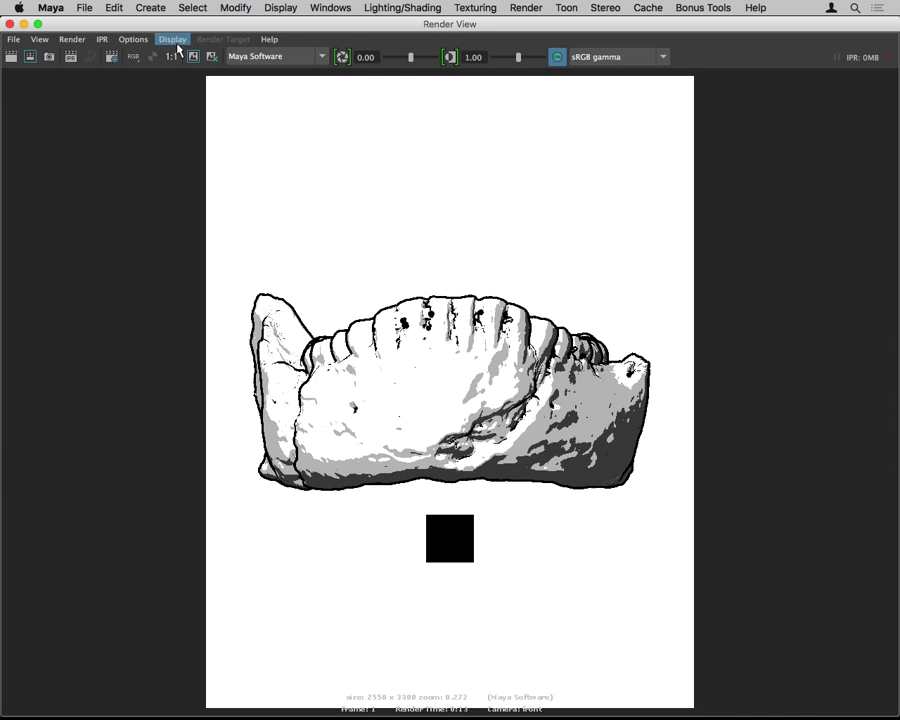
pyautogui.moveTo(90, 24); pyautogui.dragTo(376, 465)
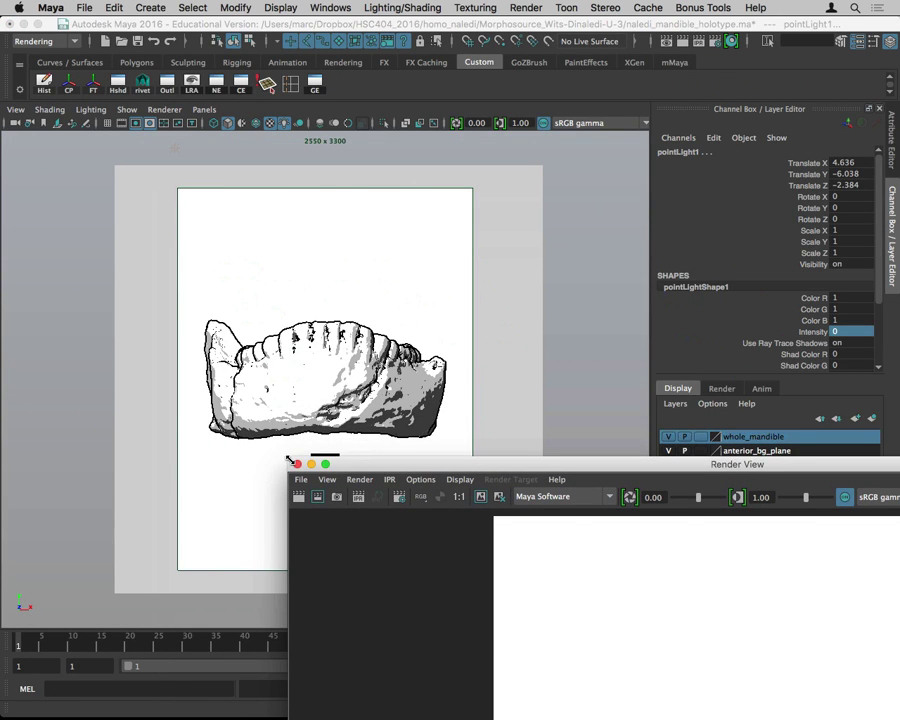
pyautogui.click(295, 458)
# Step: Assign the existing matte_shader material to the mandible alone
pyautogui.click(315, 376)
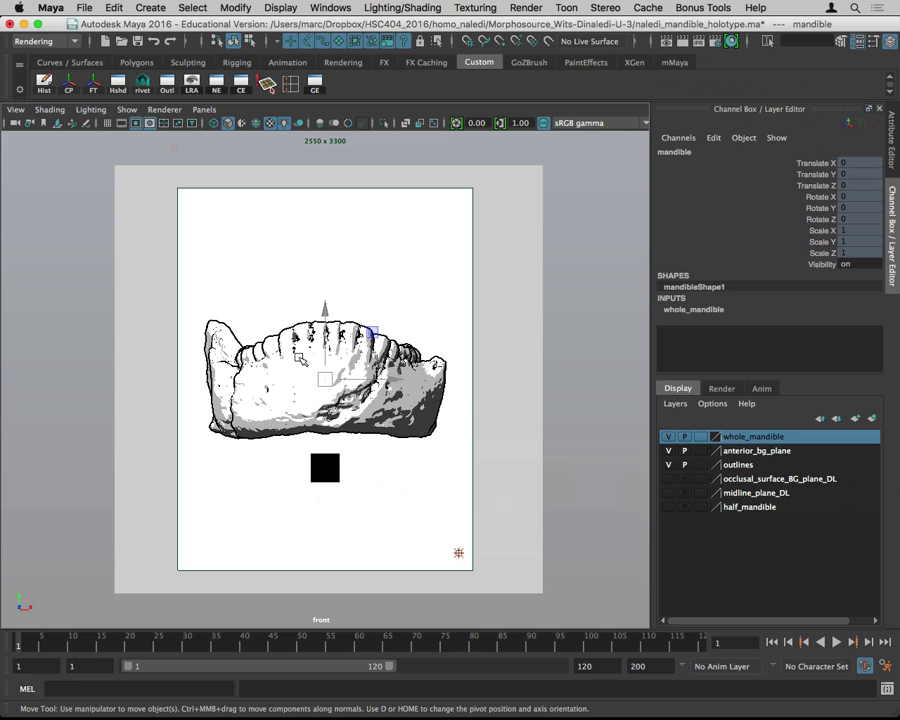
pyautogui.rightClick(299, 300)
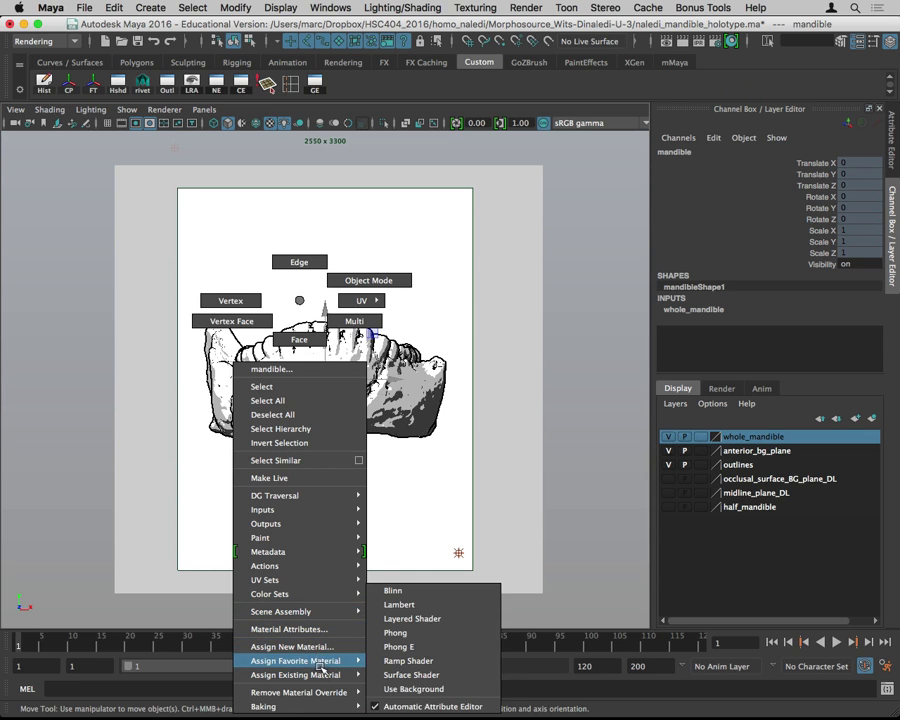
pyautogui.moveTo(323, 675)
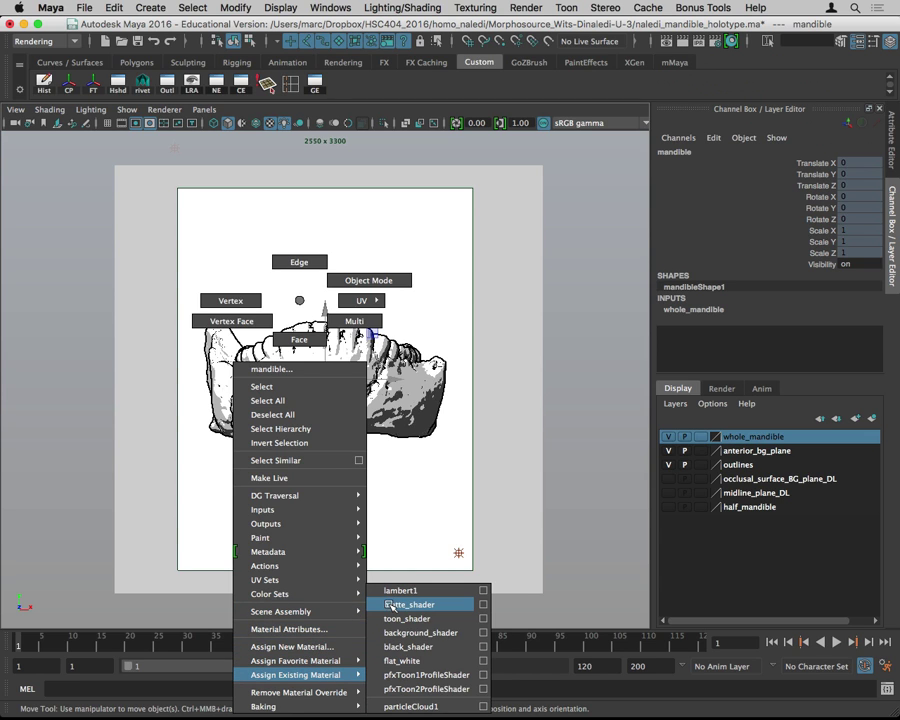
pyautogui.click(391, 605)
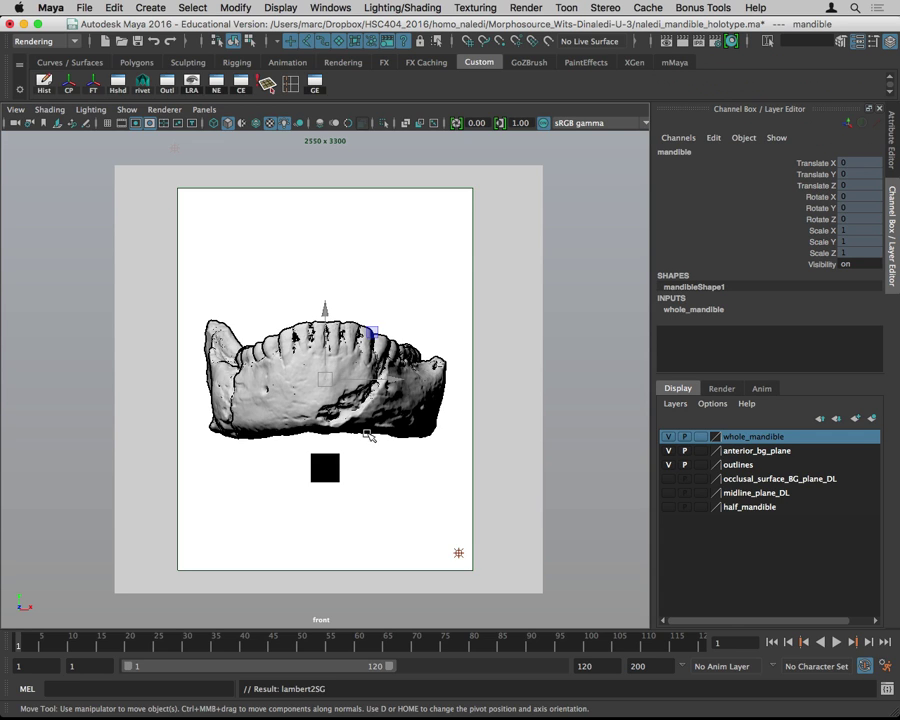
# Step: Set the intensity of the fill light pointLight1 to 0.2
pyautogui.click(459, 553)
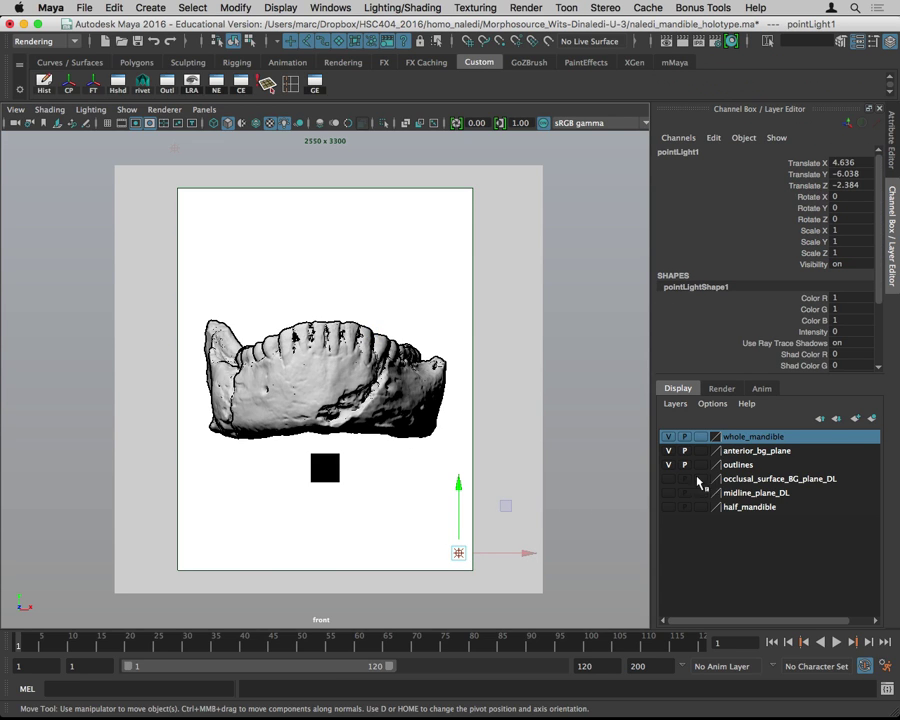
pyautogui.click(847, 331)
pyautogui.write('0.2')
pyautogui.press('Return')
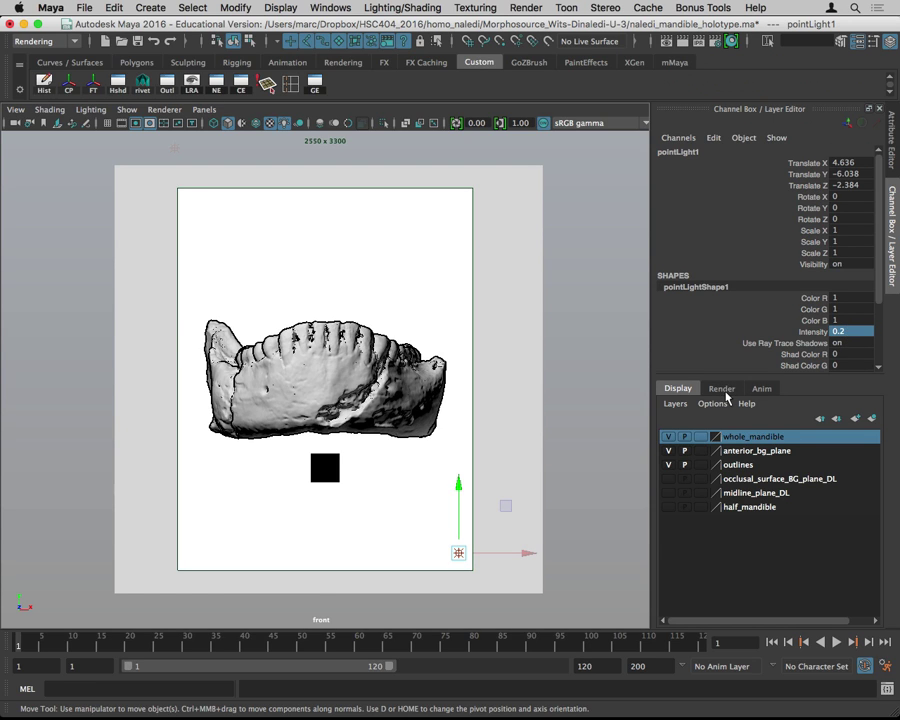
# Step: Render the front view again with the matte-shaded mandible and fit the image to the render window
pyautogui.click(669, 44)
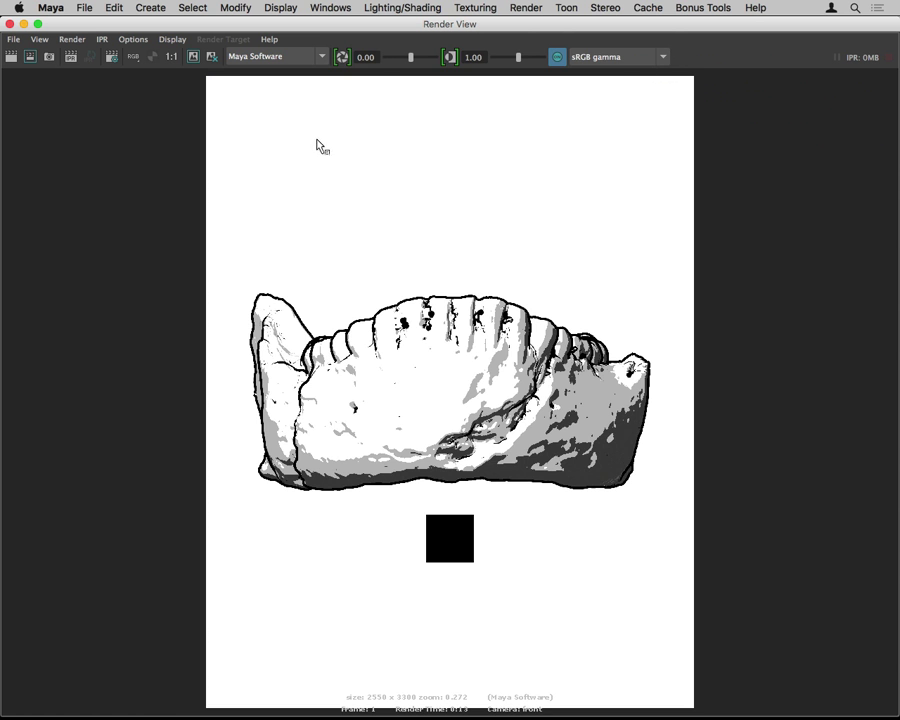
pyautogui.click(192, 58)
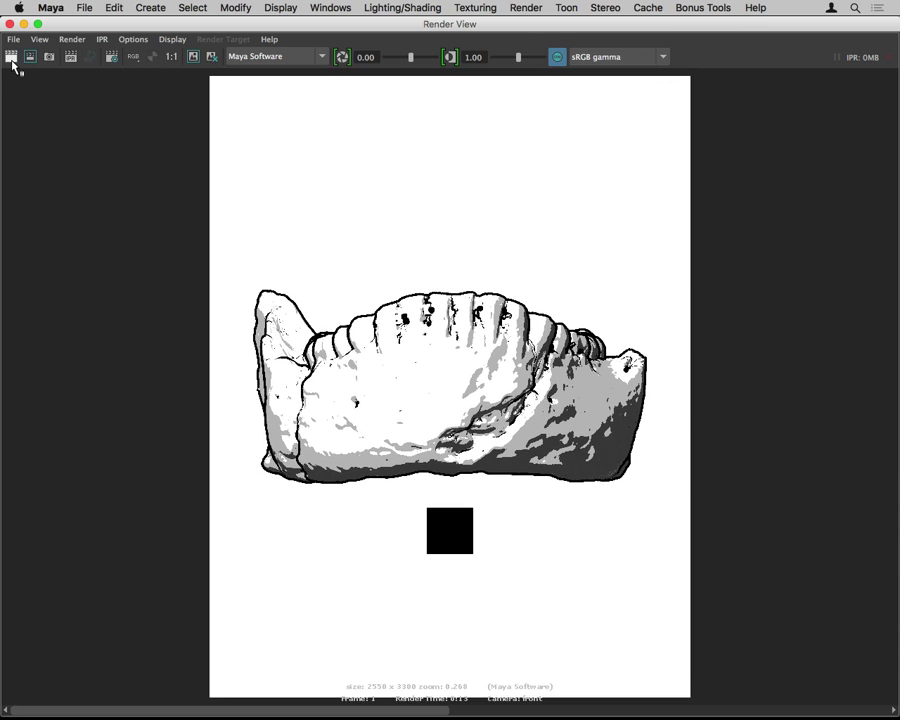
pyautogui.click(11, 57)
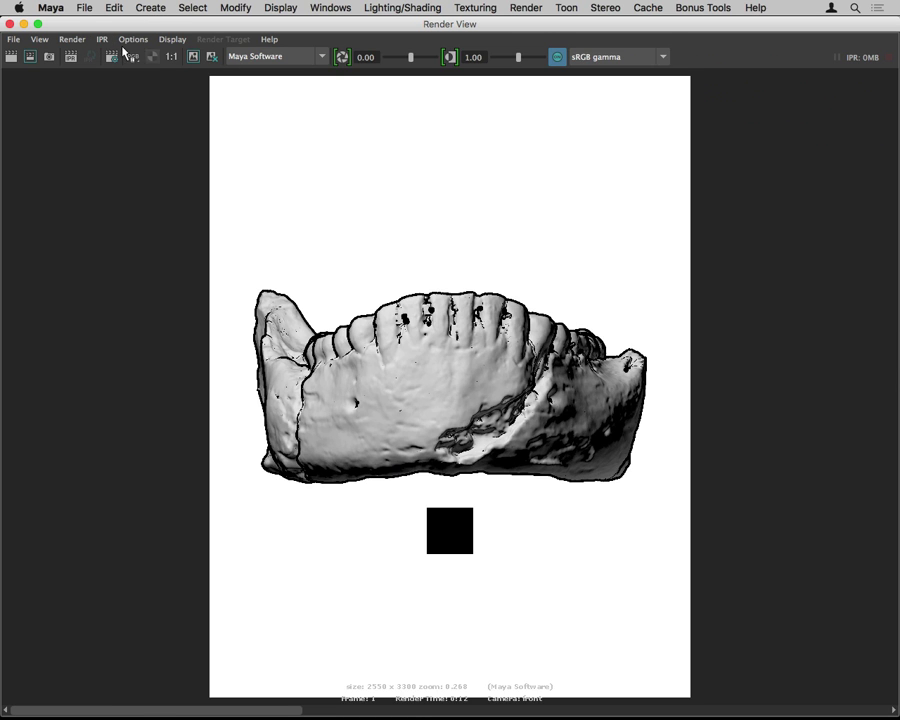
pyautogui.click(23, 24)
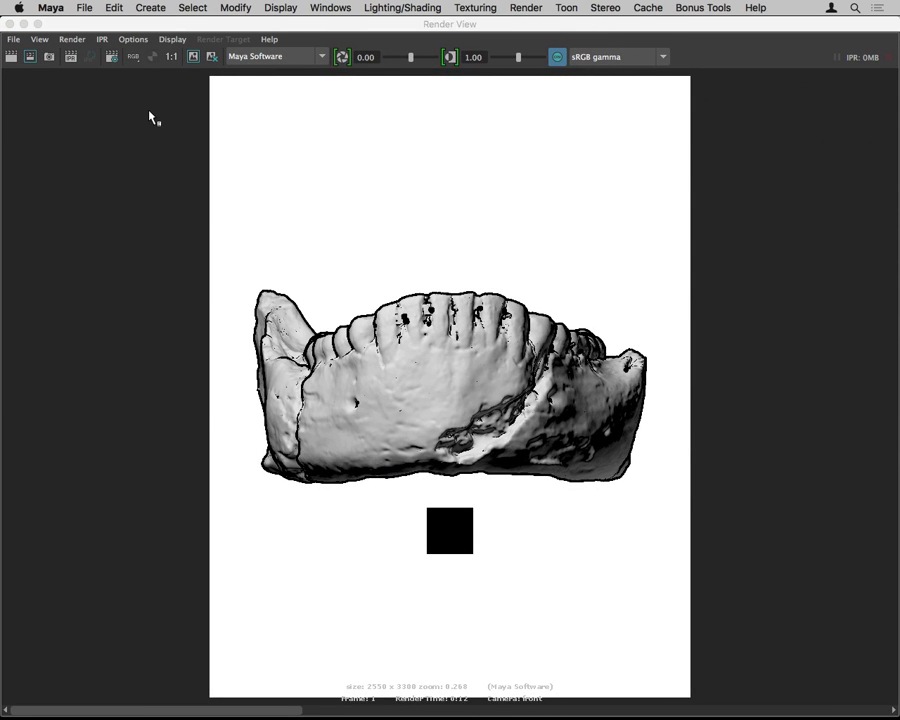
# Step: Switch to Safari and open the Samples of stippled illustration folder from the Assignment 2 page
pyautogui.press('super+shift+2')
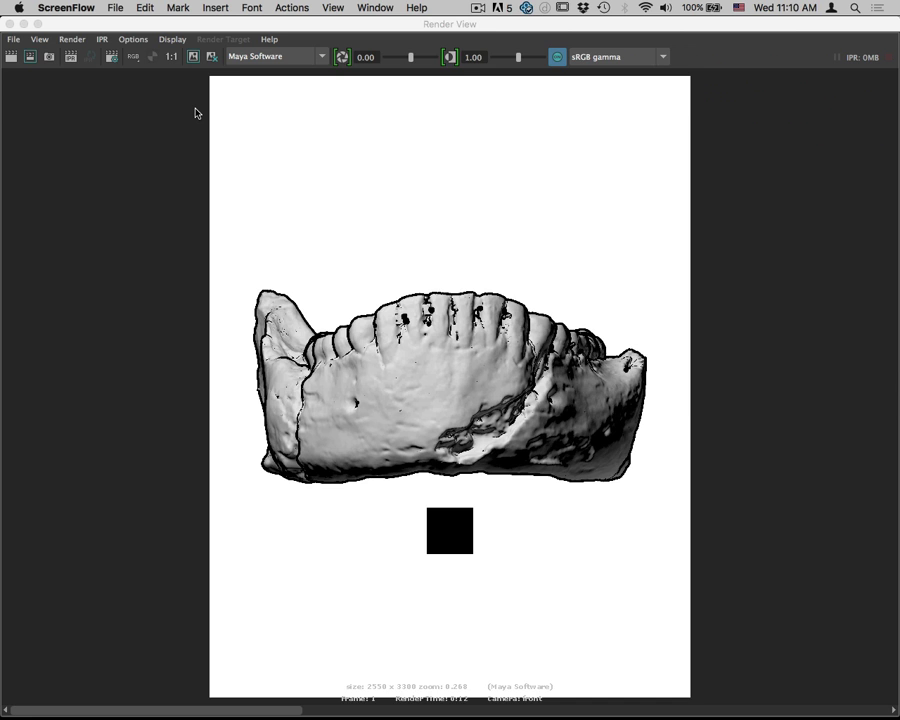
pyautogui.press('super+Tab')
pyautogui.press('super+Tab')
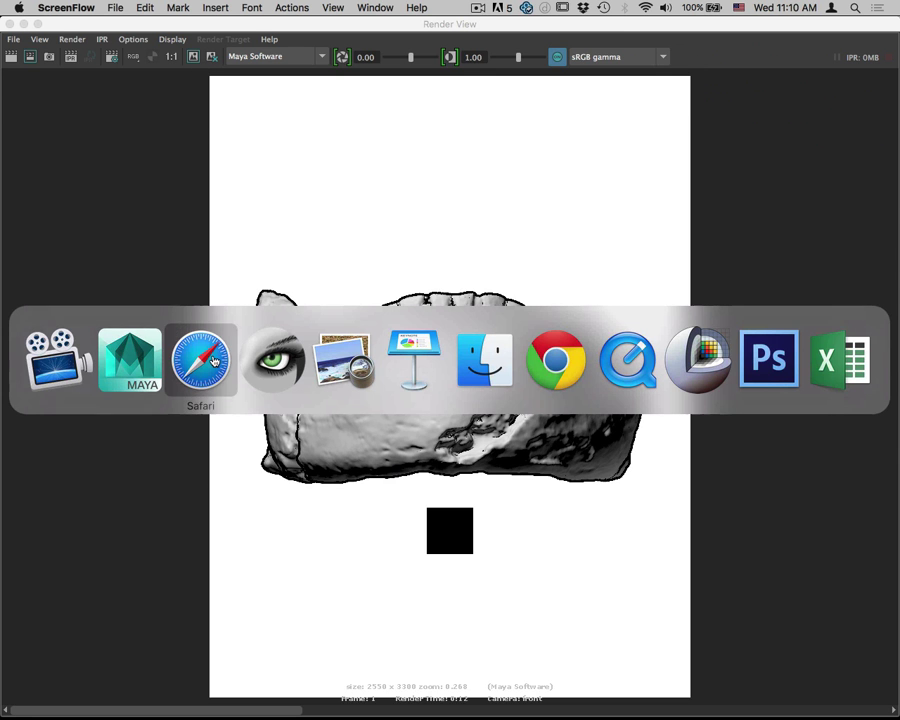
pyautogui.click(217, 73)
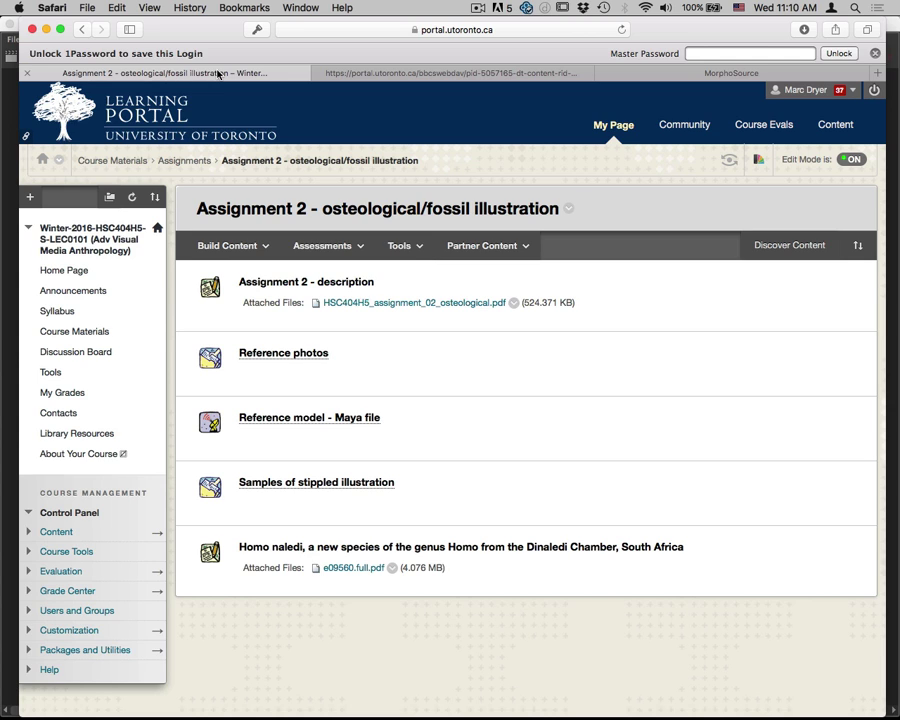
pyautogui.click(399, 245)
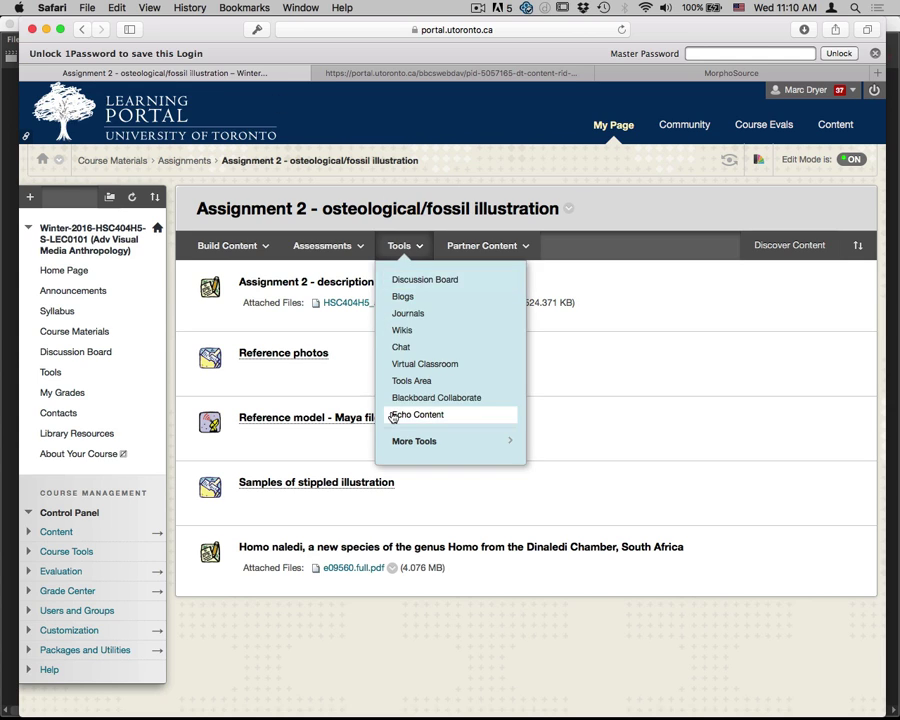
pyautogui.click(310, 482)
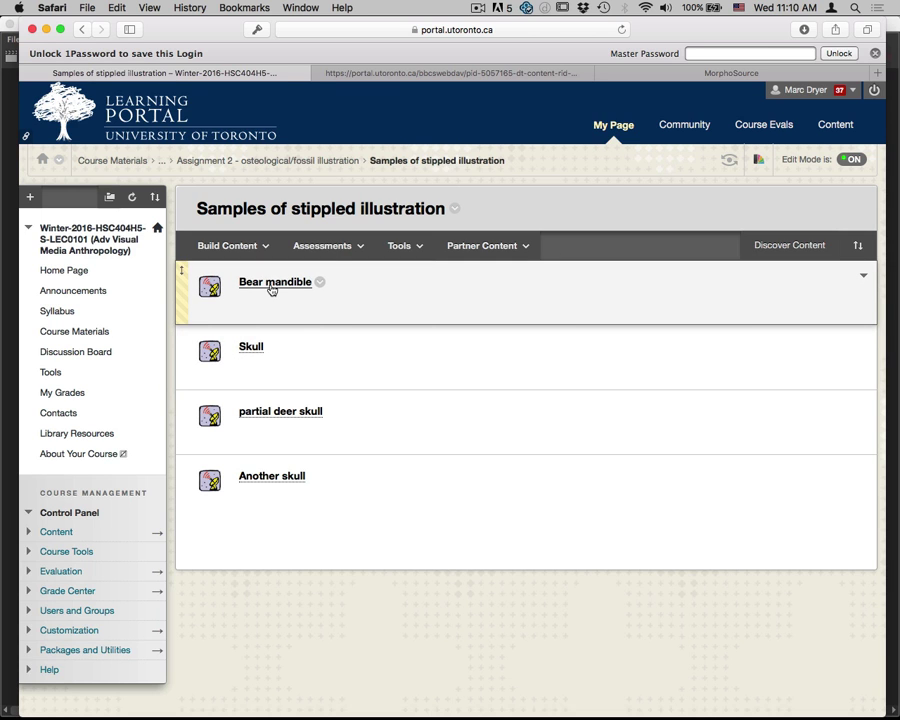
# Step: Examine the enlarged Bear mandible stipple sample, and open the Skull sample from the samples page
pyautogui.click(271, 284)
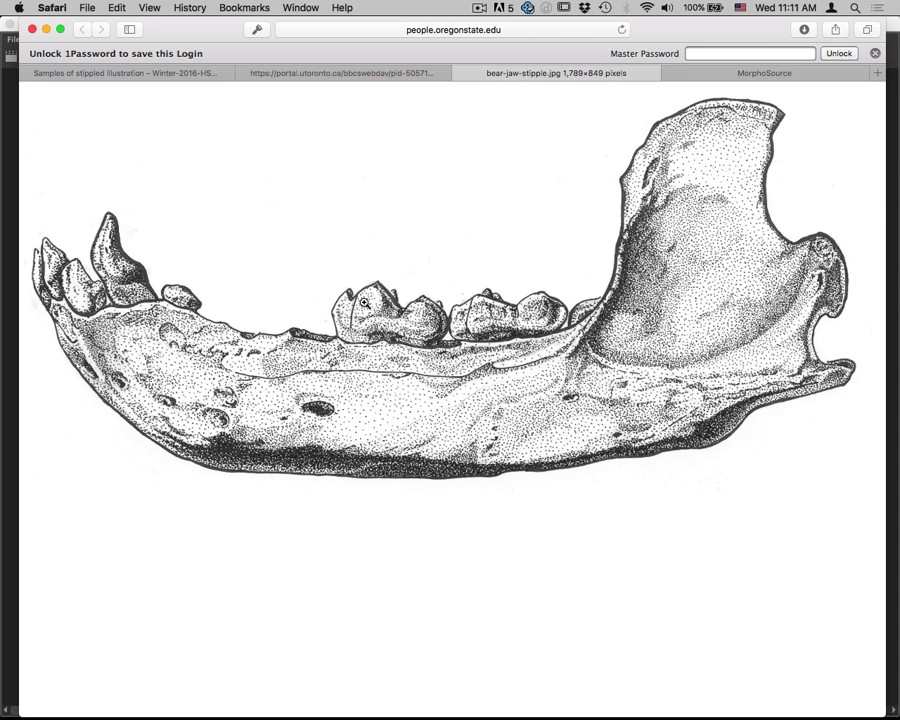
pyautogui.click(435, 336)
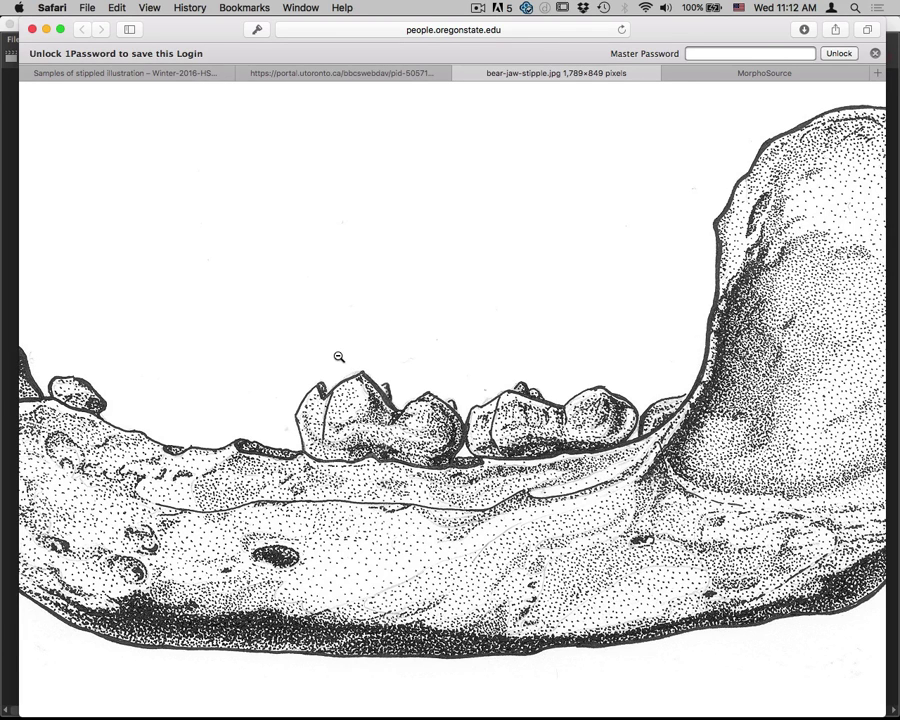
pyautogui.click(313, 74)
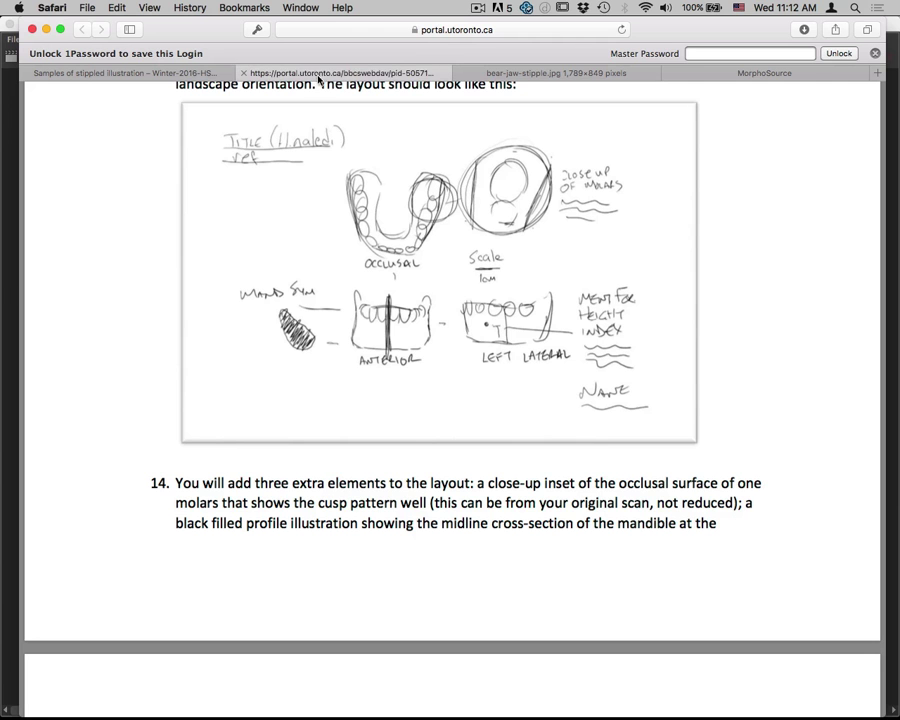
pyautogui.click(128, 72)
pyautogui.click(227, 245)
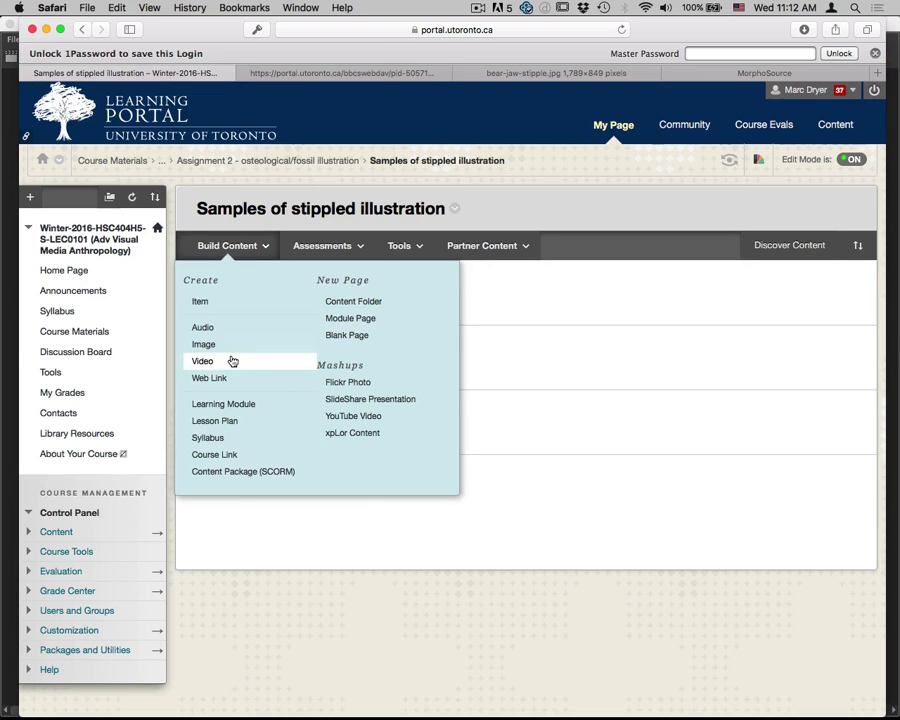
pyautogui.click(242, 350)
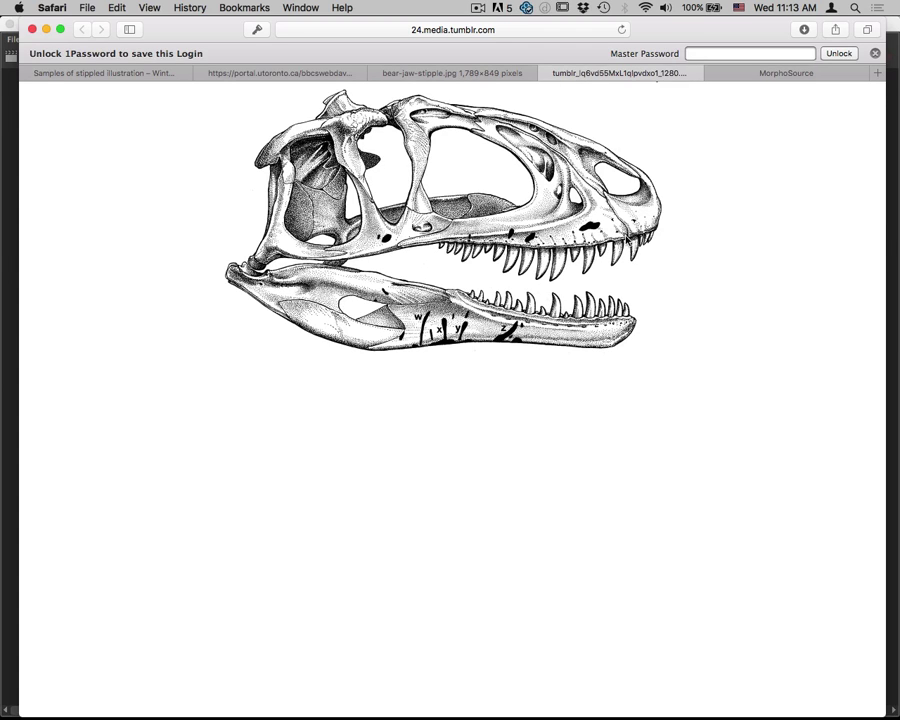
# Step: View the partial deer skull and Another skull stipple samples from the samples page
pyautogui.click(124, 74)
pyautogui.click(311, 414)
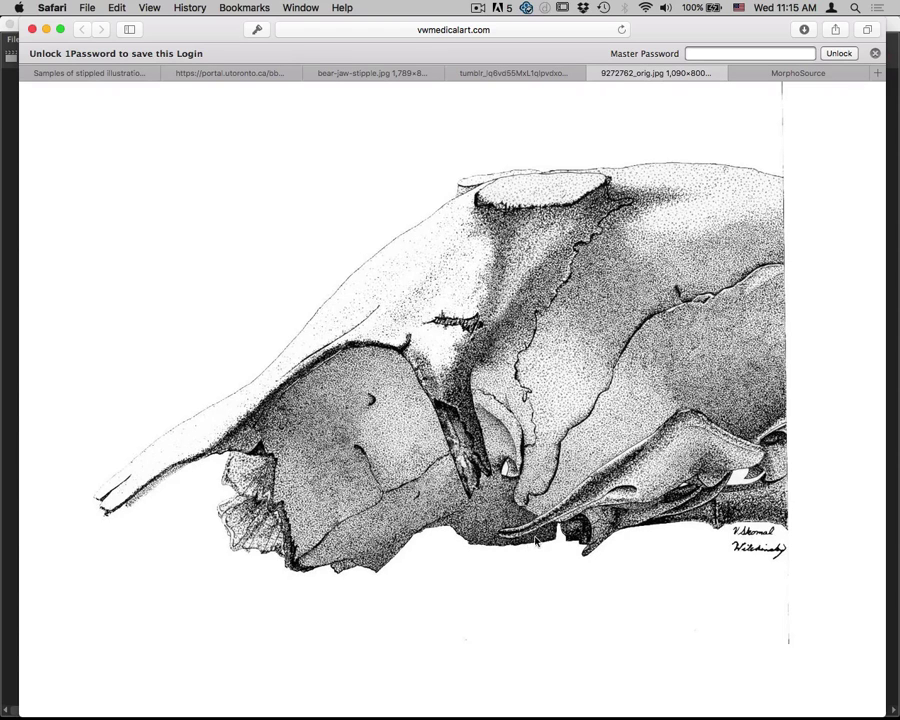
pyautogui.click(113, 75)
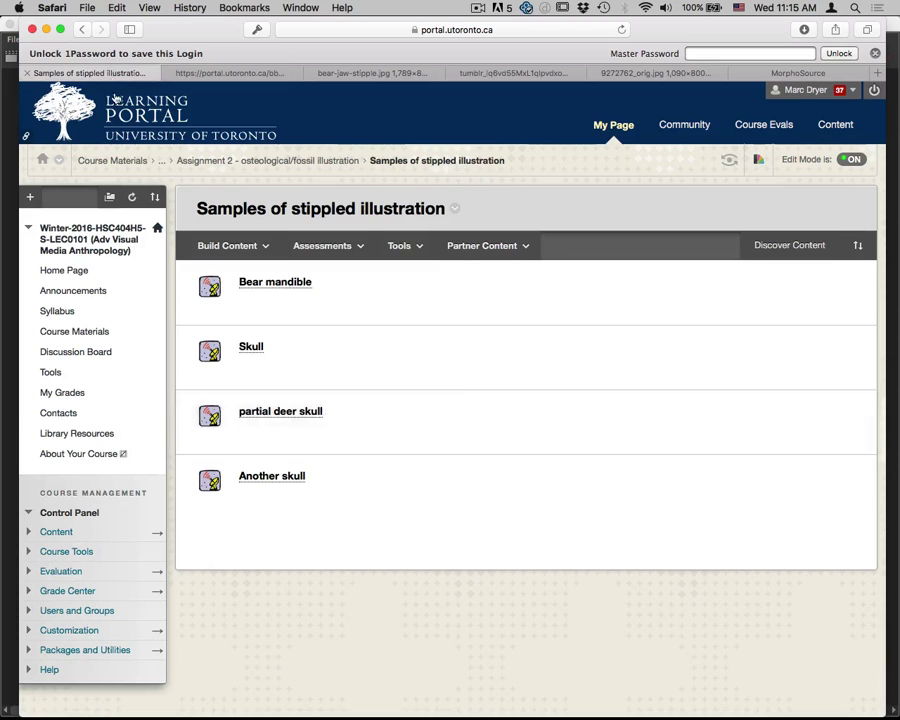
pyautogui.click(283, 479)
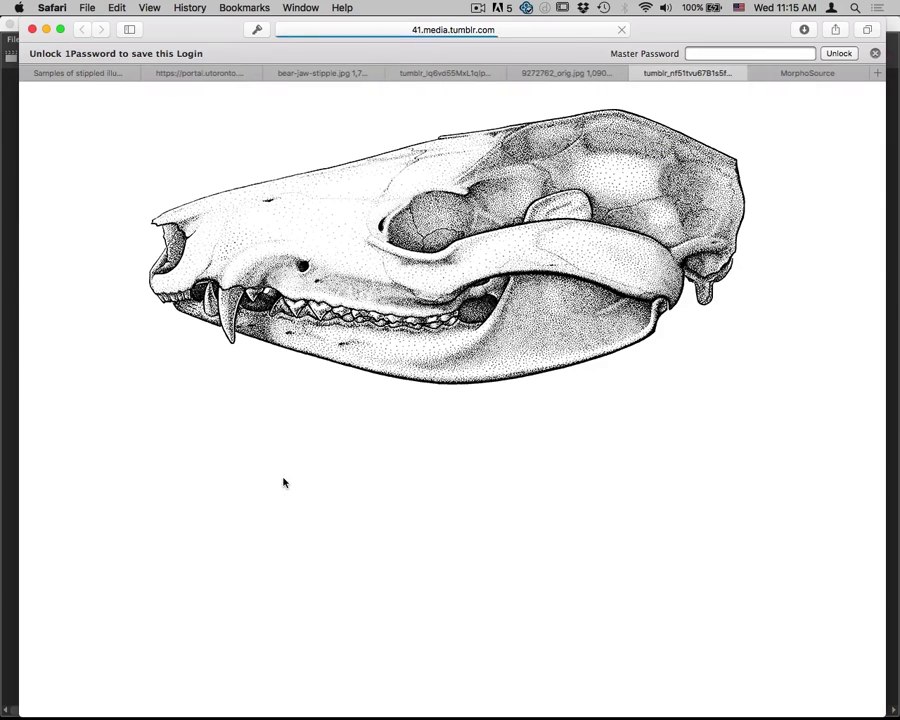